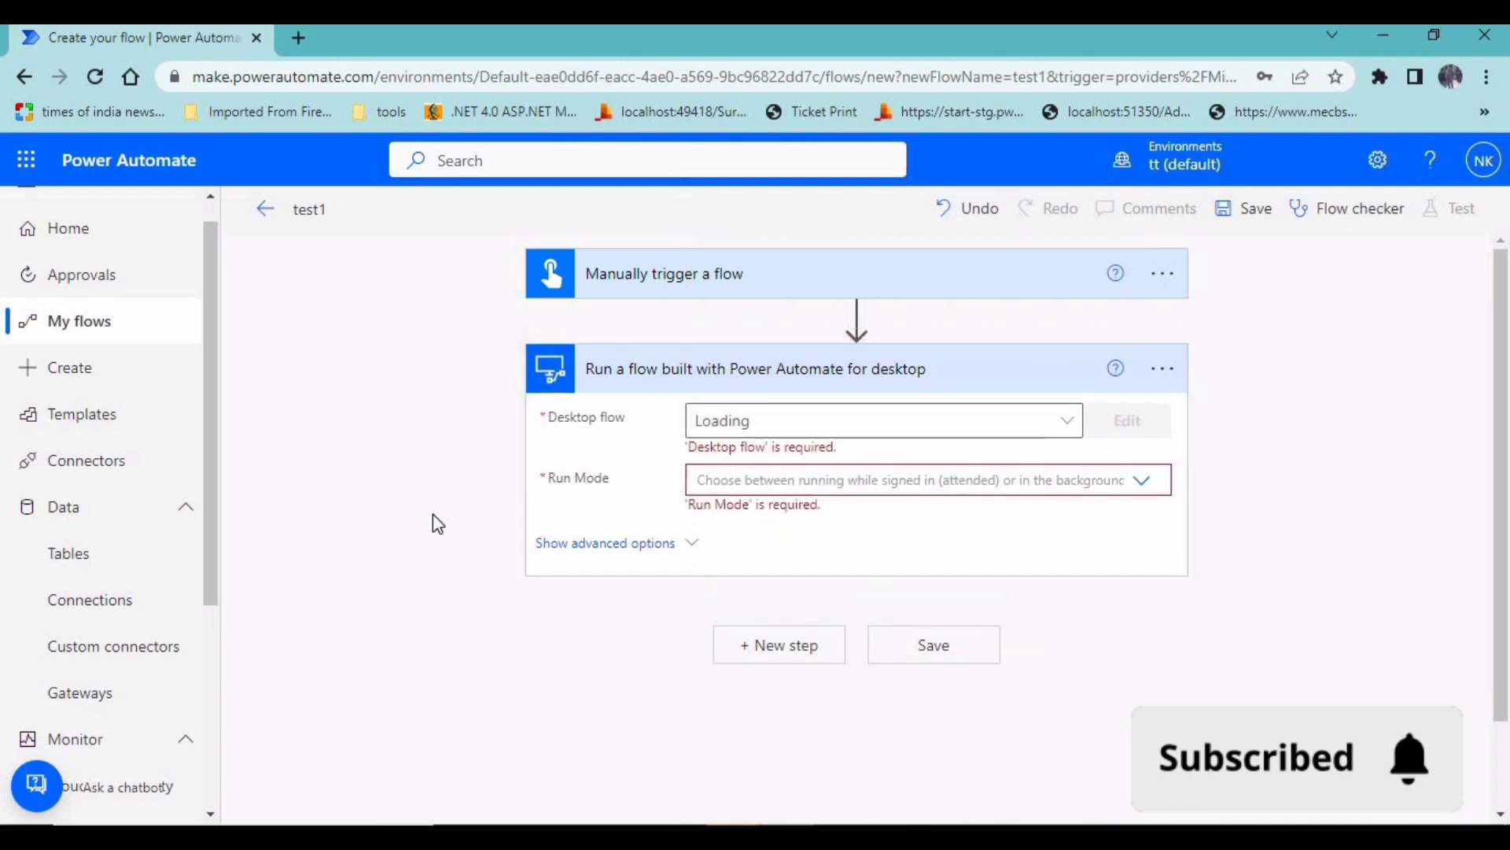
# Select test1 as the desktop flow for the action that runs a Power Automate for desktop flow.
pyautogui.click(1062, 421)
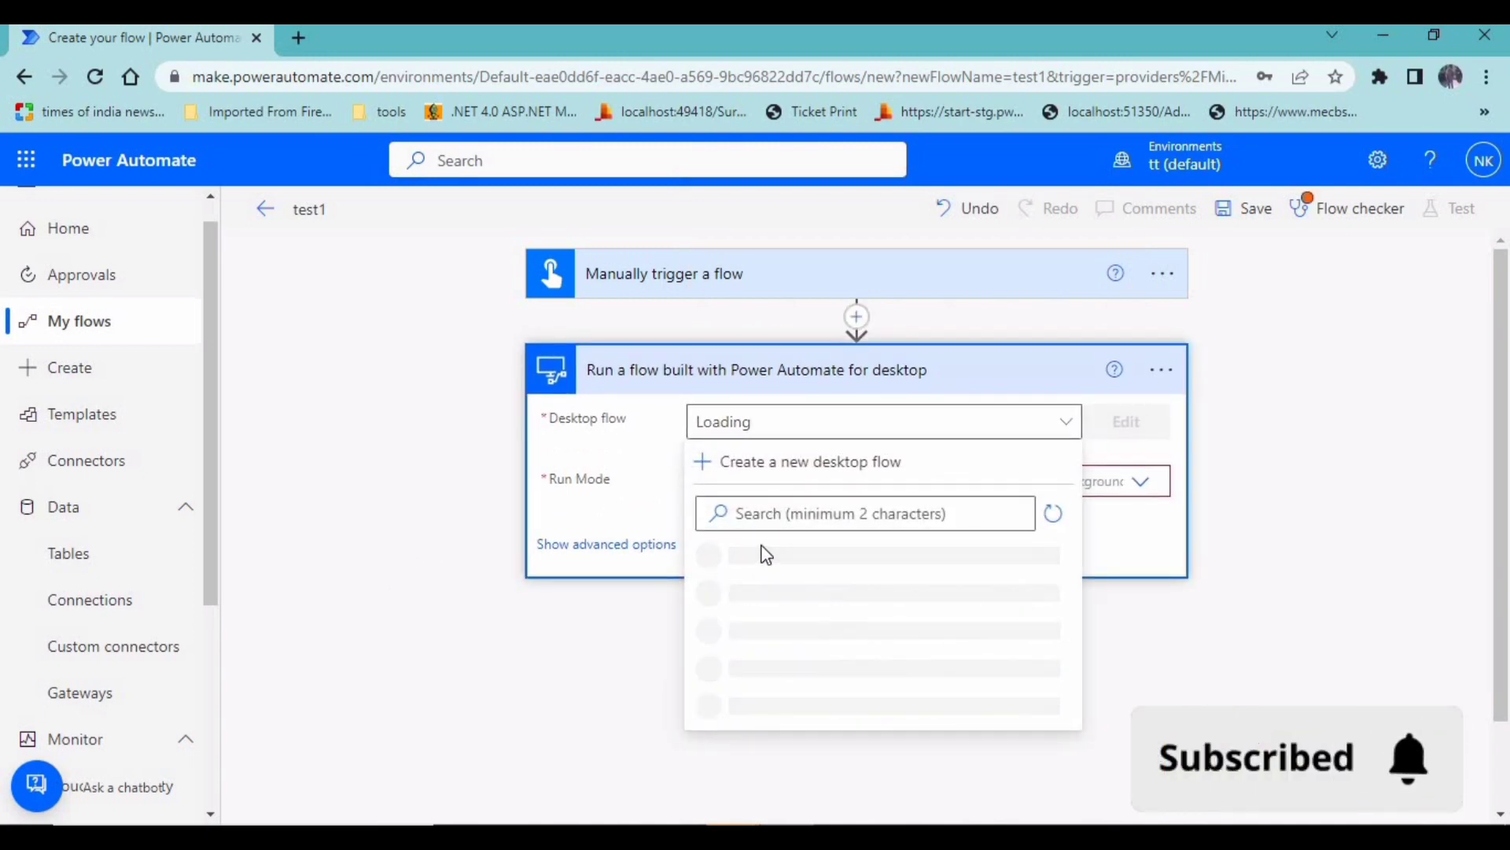
pyautogui.click(402, 470)
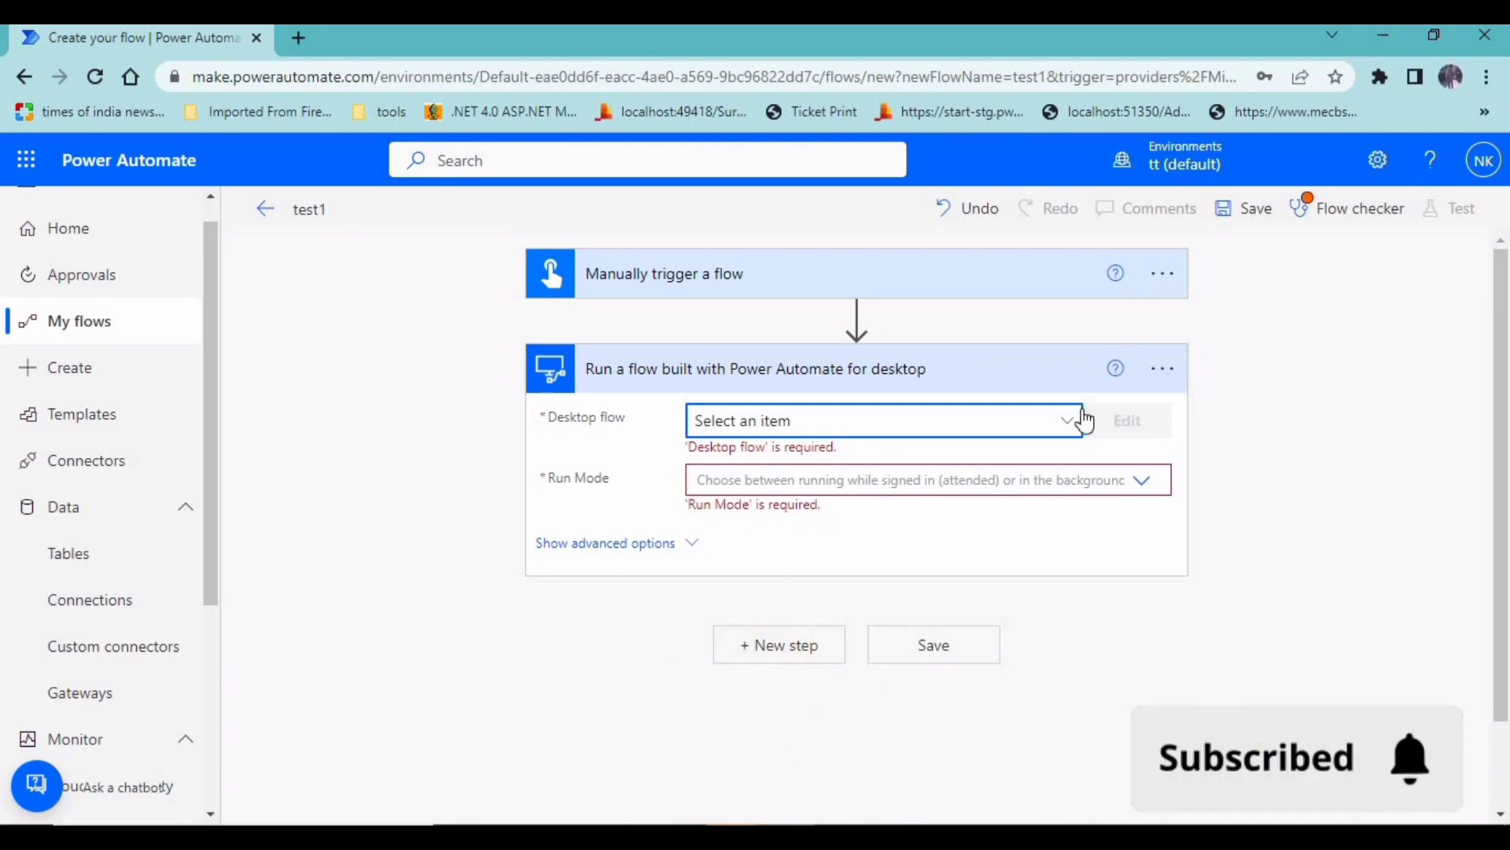
pyautogui.click(1065, 430)
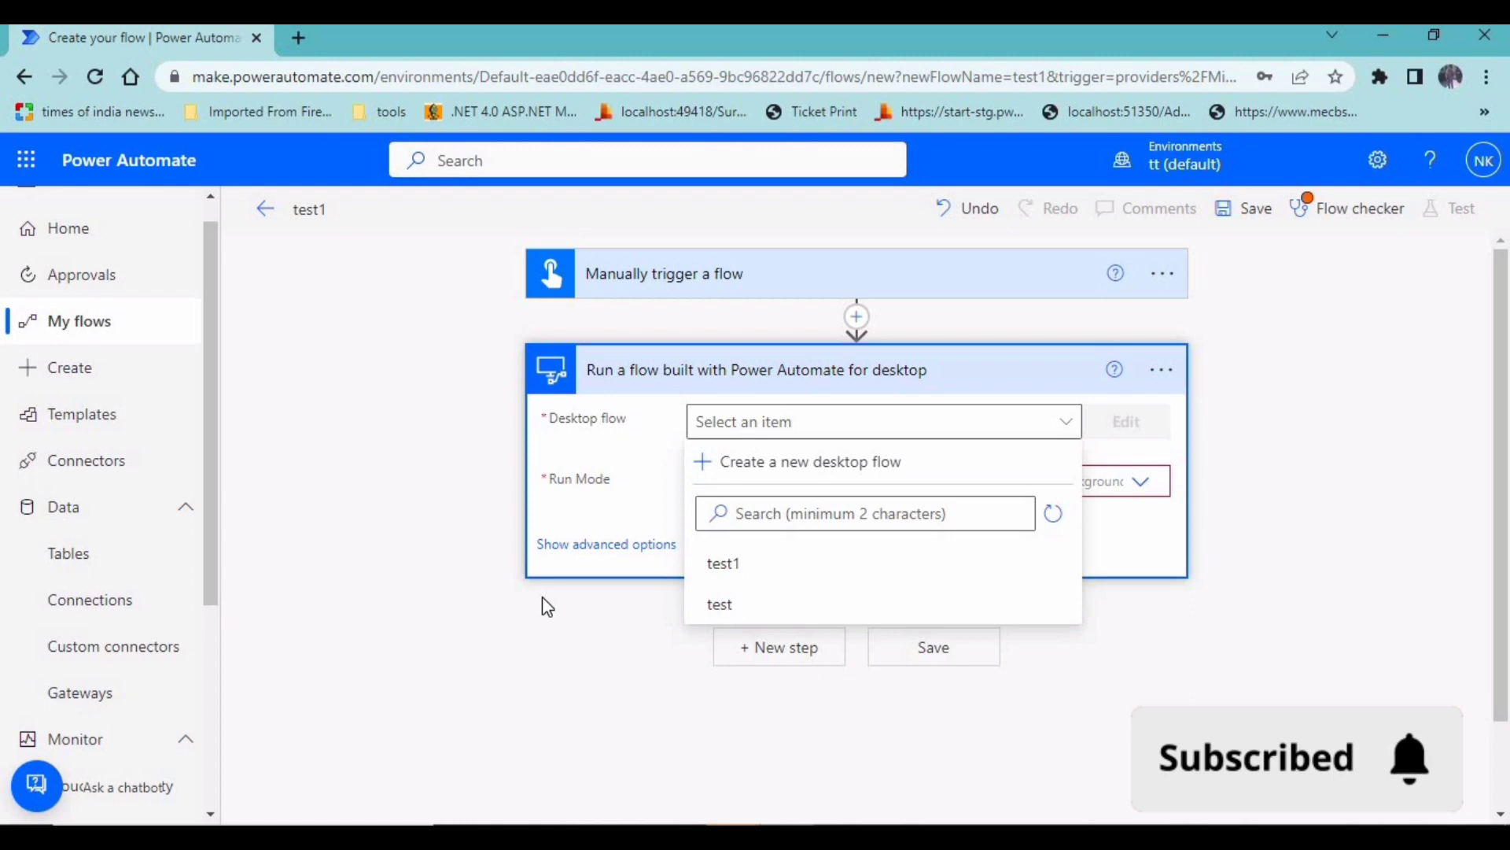
pyautogui.click(826, 791)
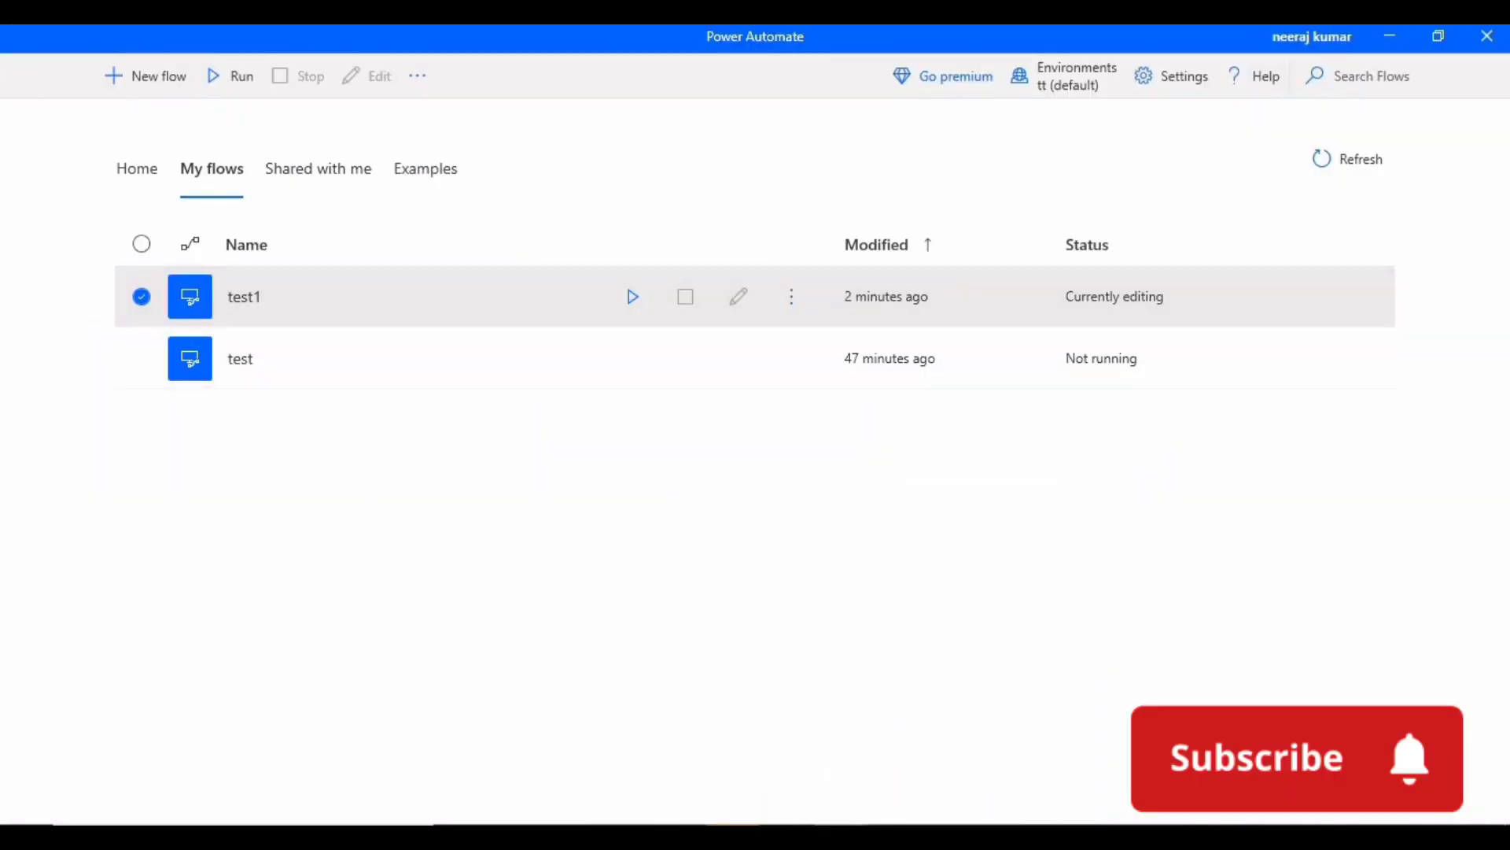
pyautogui.click(779, 835)
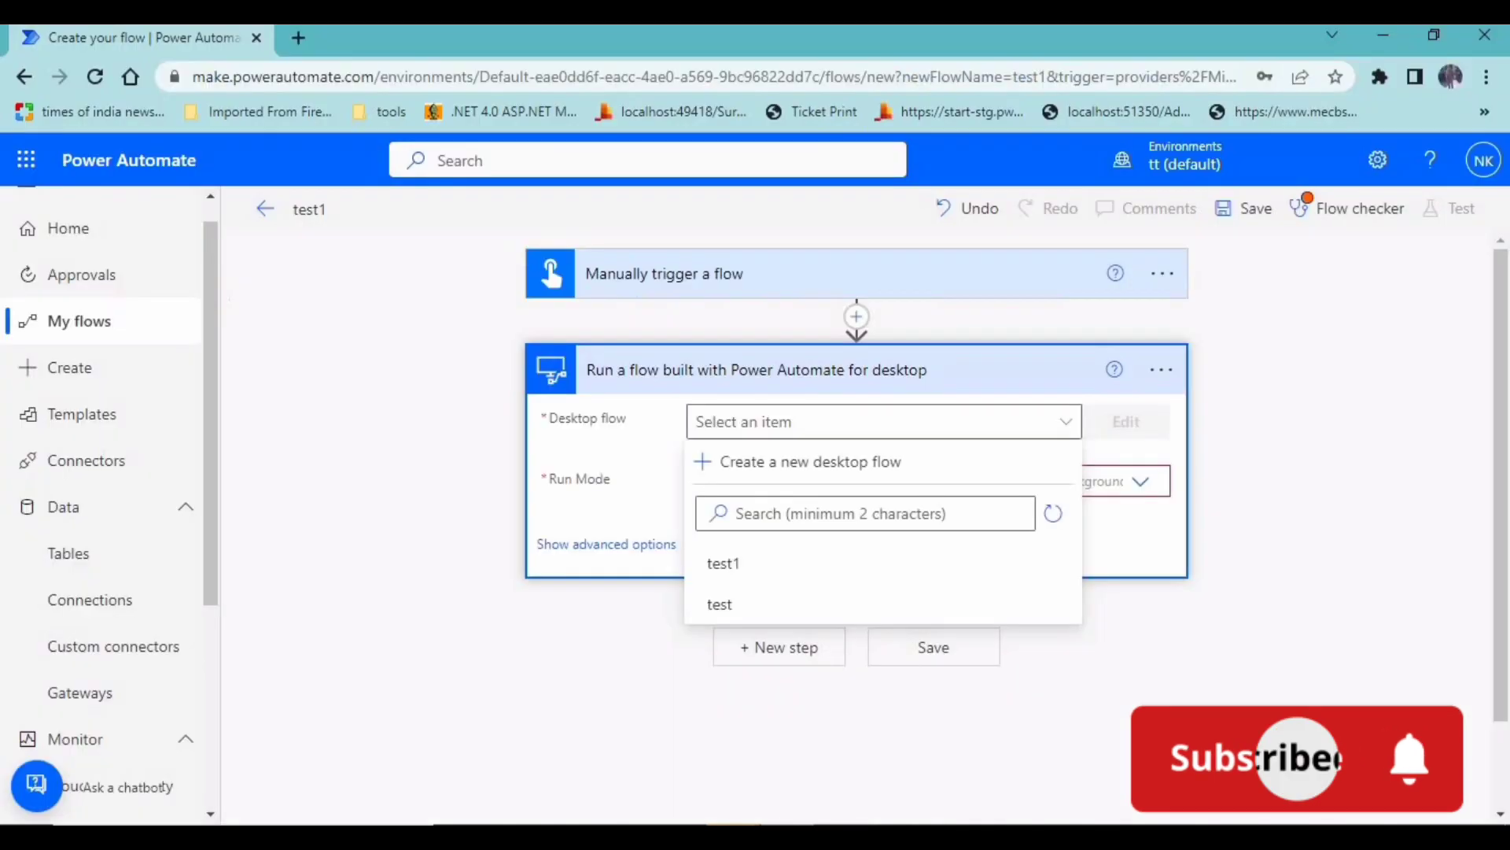
pyautogui.click(725, 563)
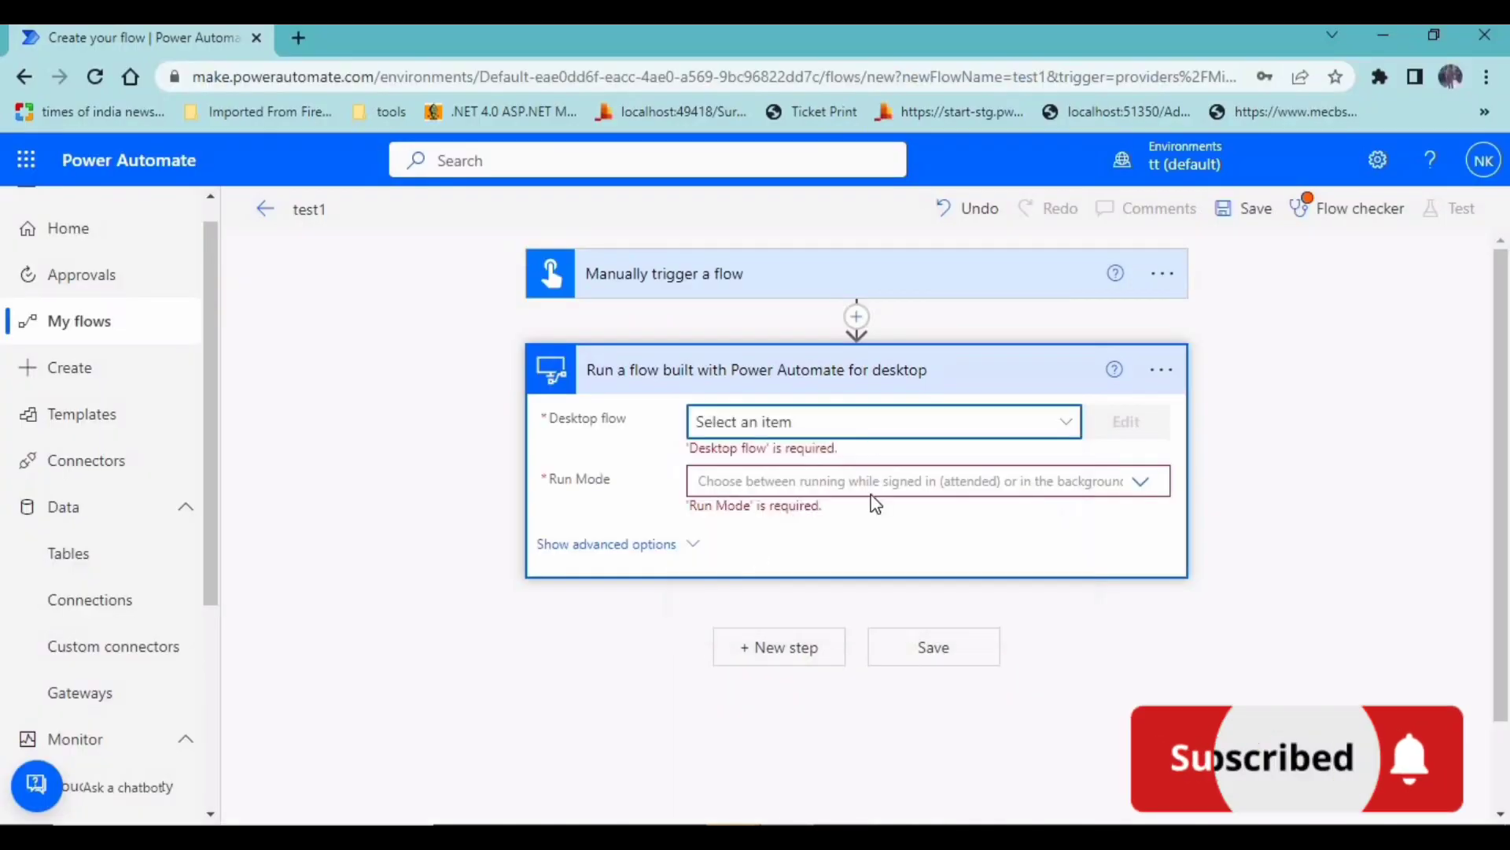
# Set the desktop flow action's run mode to Attended (runs when you're signed in) and save the cloud flow.
pyautogui.click(1144, 476)
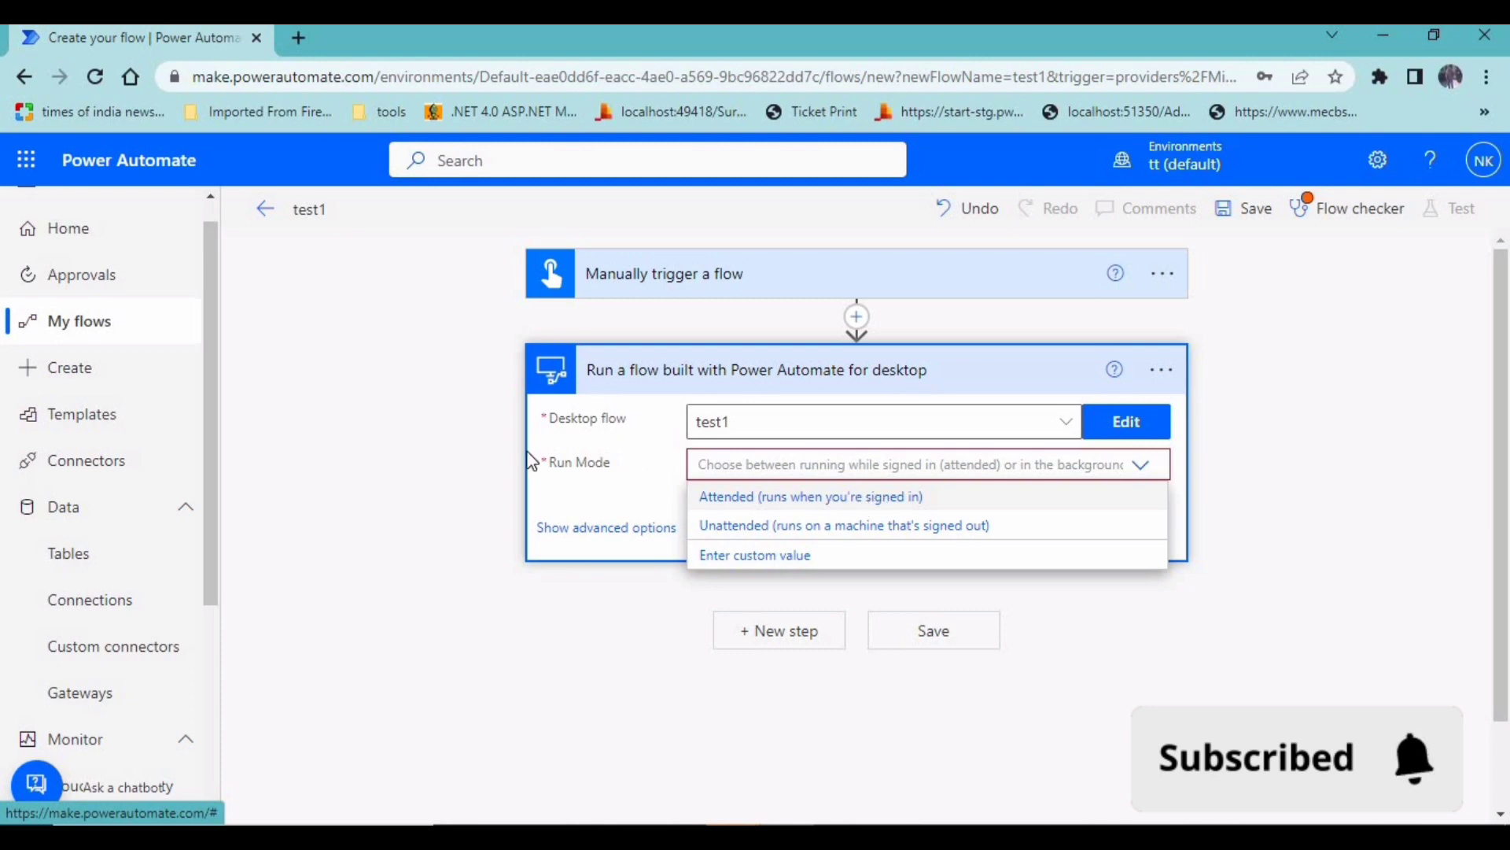
pyautogui.click(786, 497)
pyautogui.click(1256, 213)
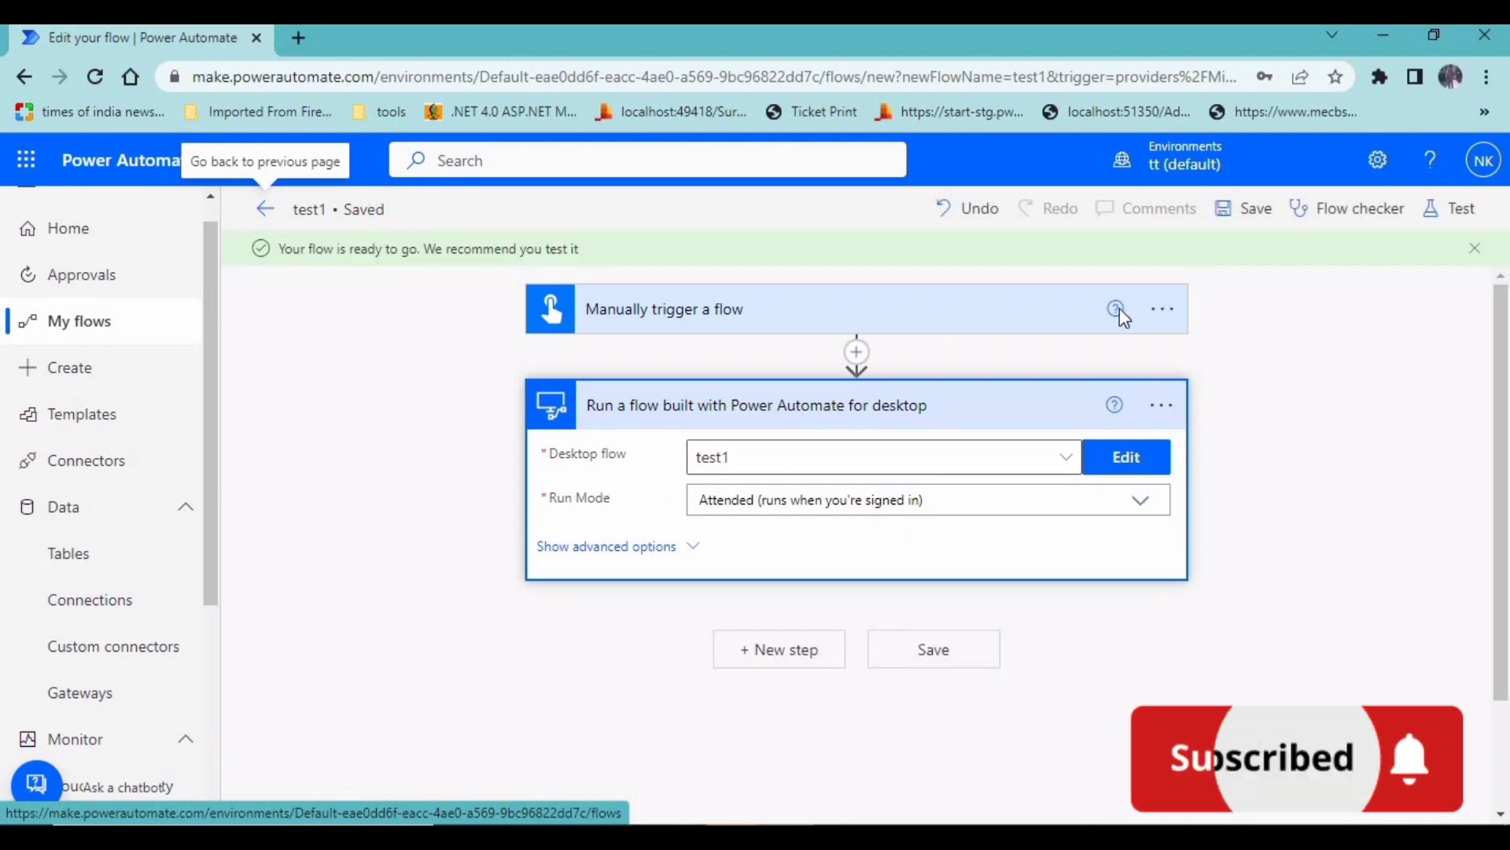
# Test the test1 cloud flow manually and dismiss the testing message box that its desktop flow displays.
pyautogui.click(1446, 212)
pyautogui.click(1164, 264)
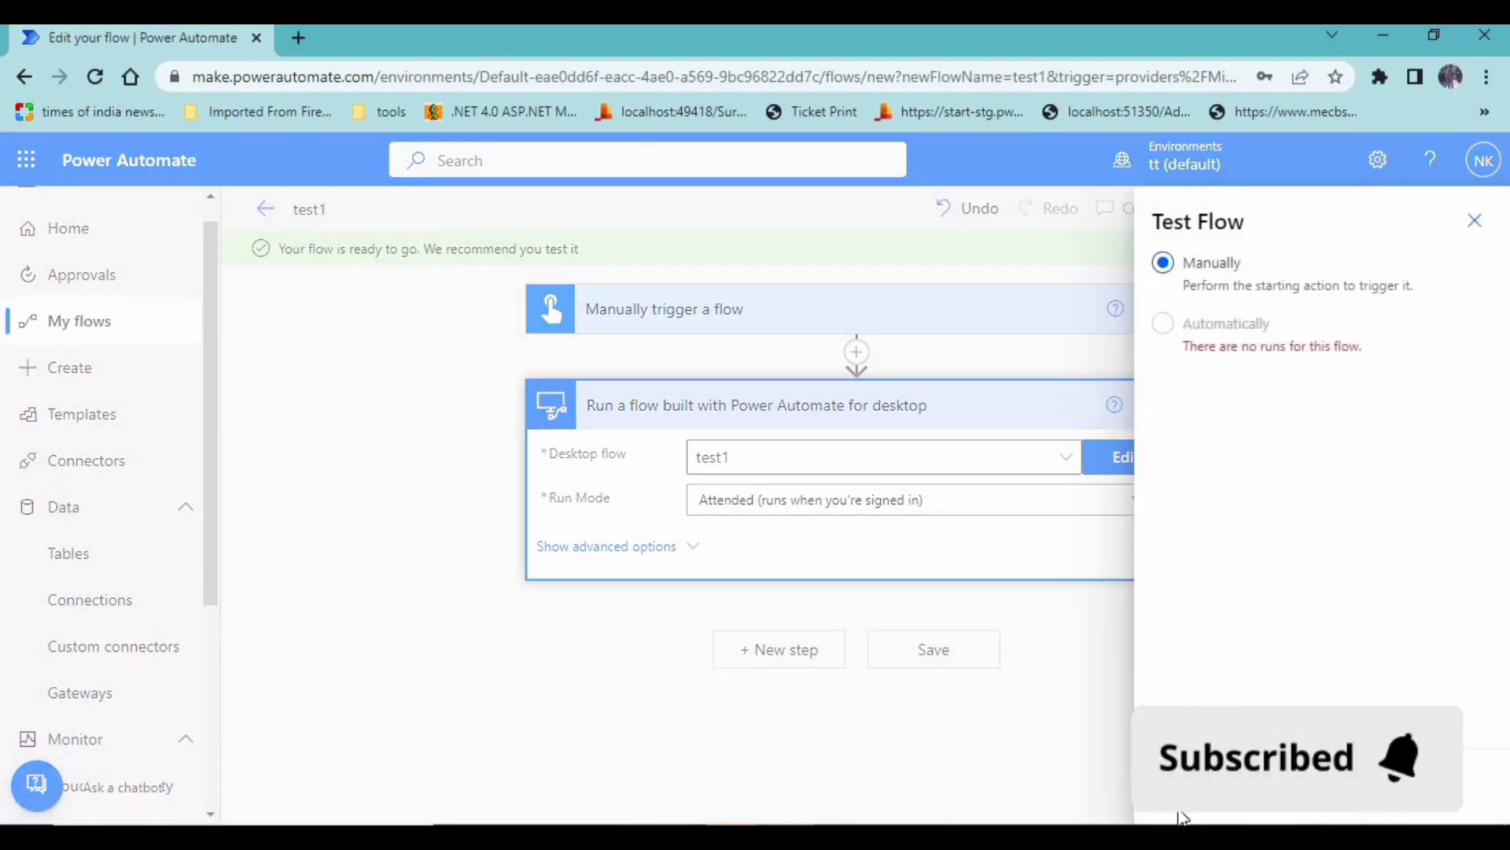
pyautogui.click(1196, 784)
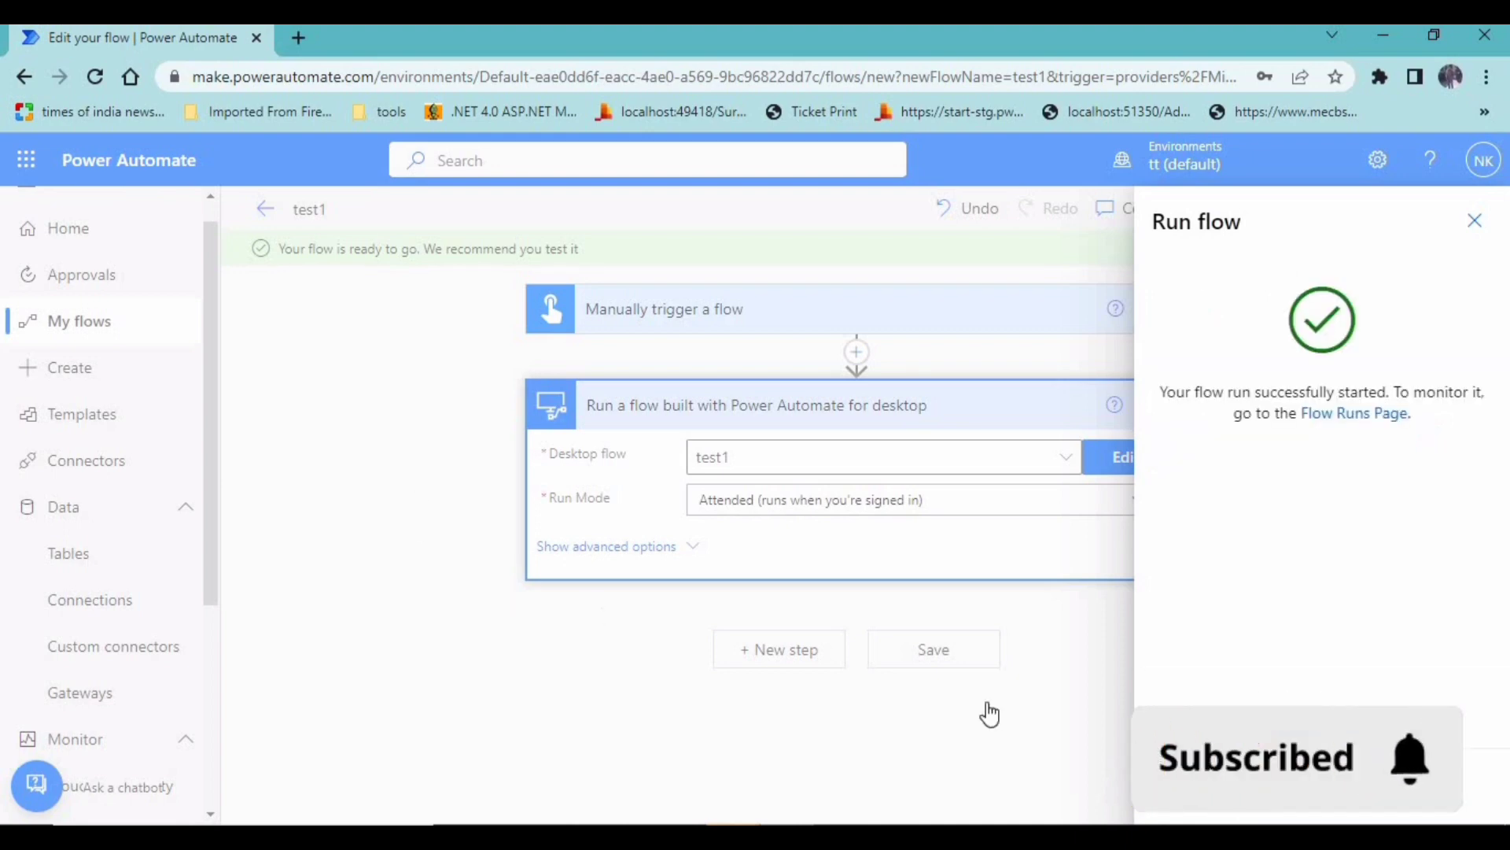
pyautogui.click(1189, 784)
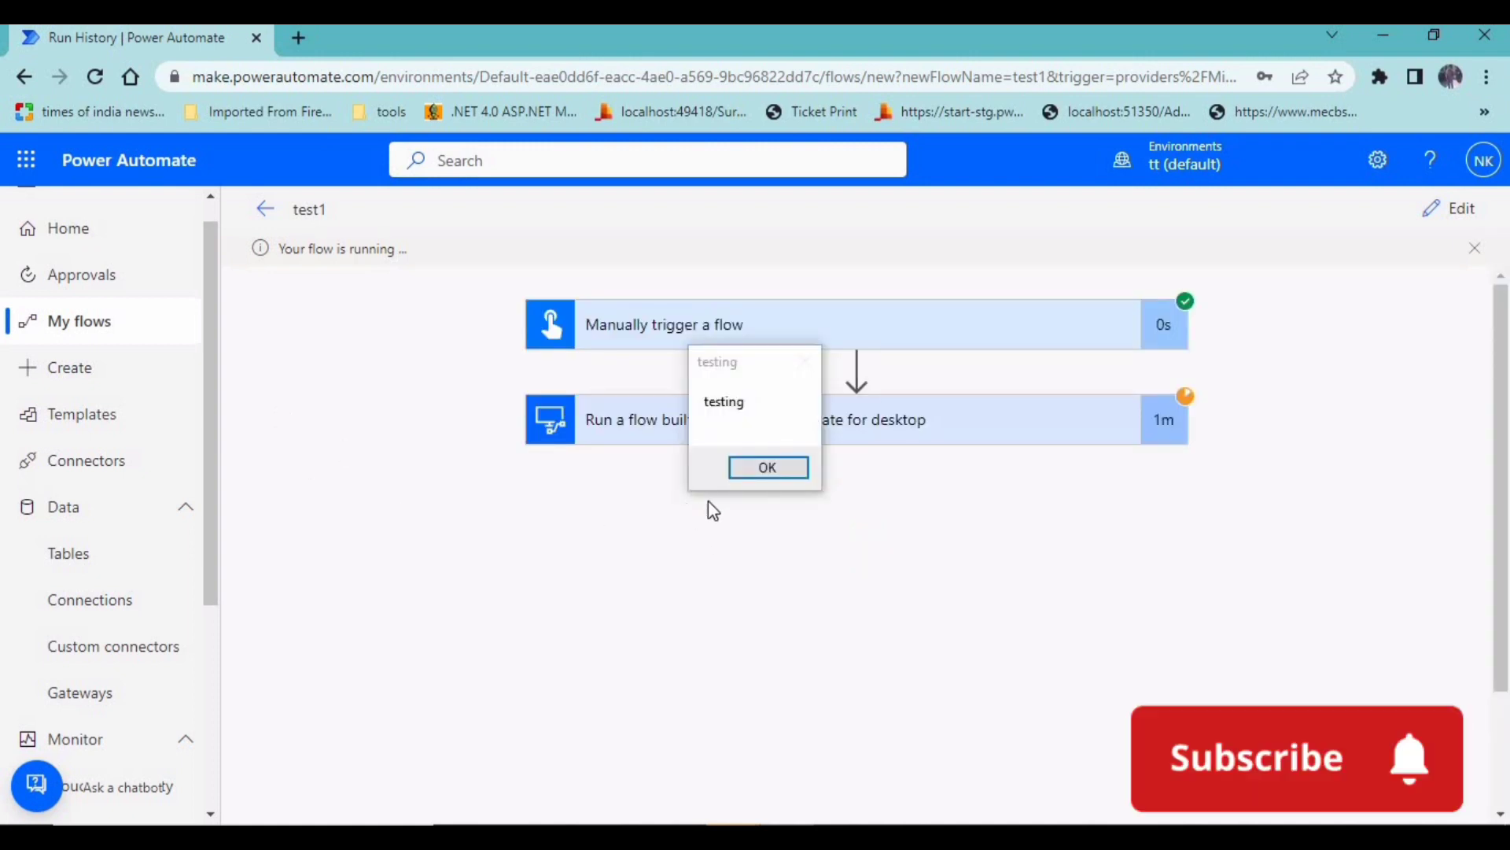
pyautogui.click(753, 469)
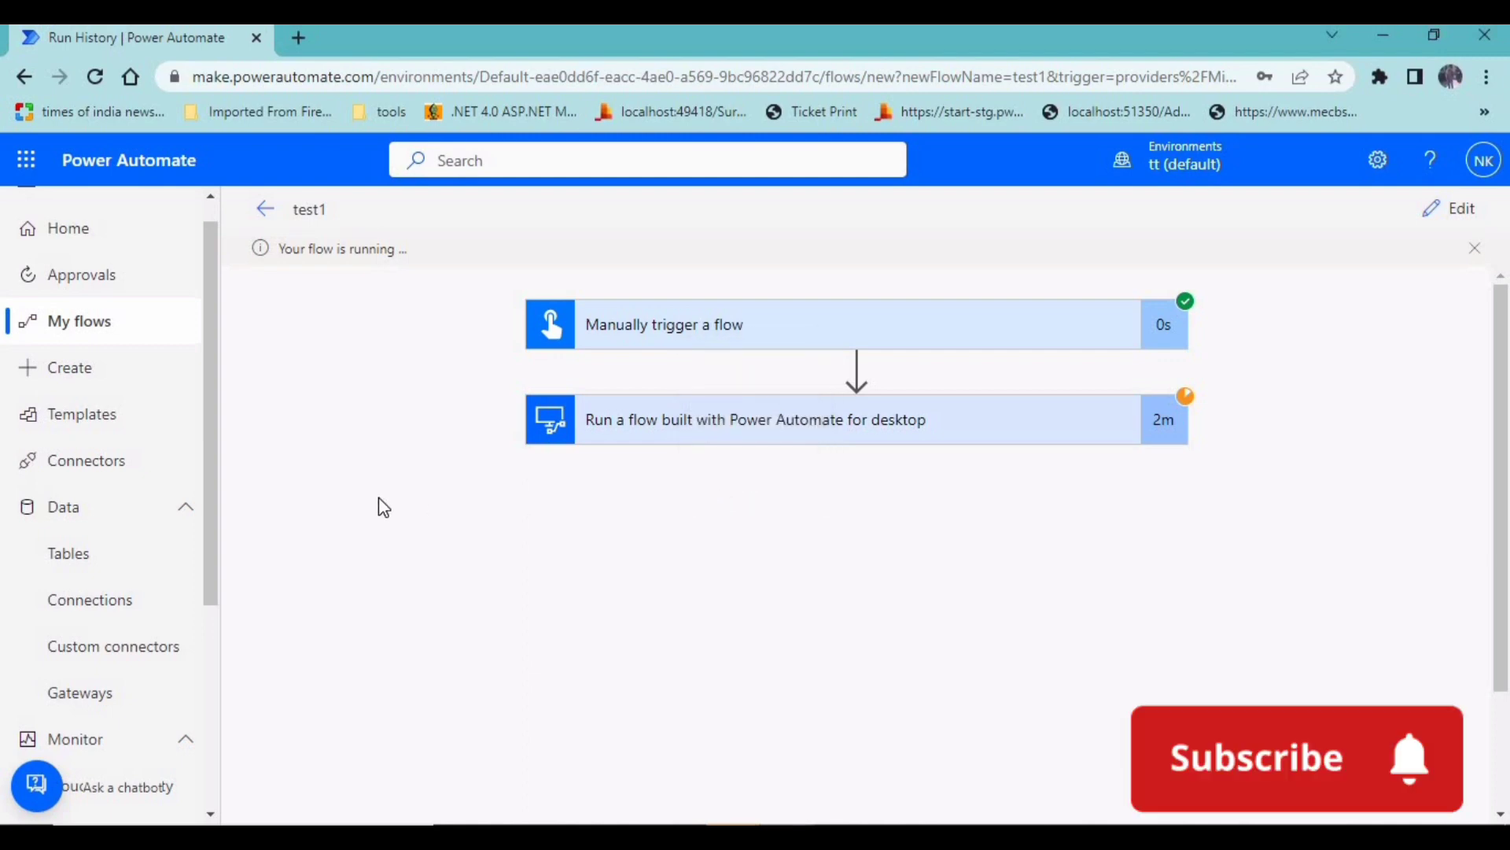
# Go back to the test1 flow's details page and check the refreshed status of its run in the 28-day run history.
pyautogui.click(268, 209)
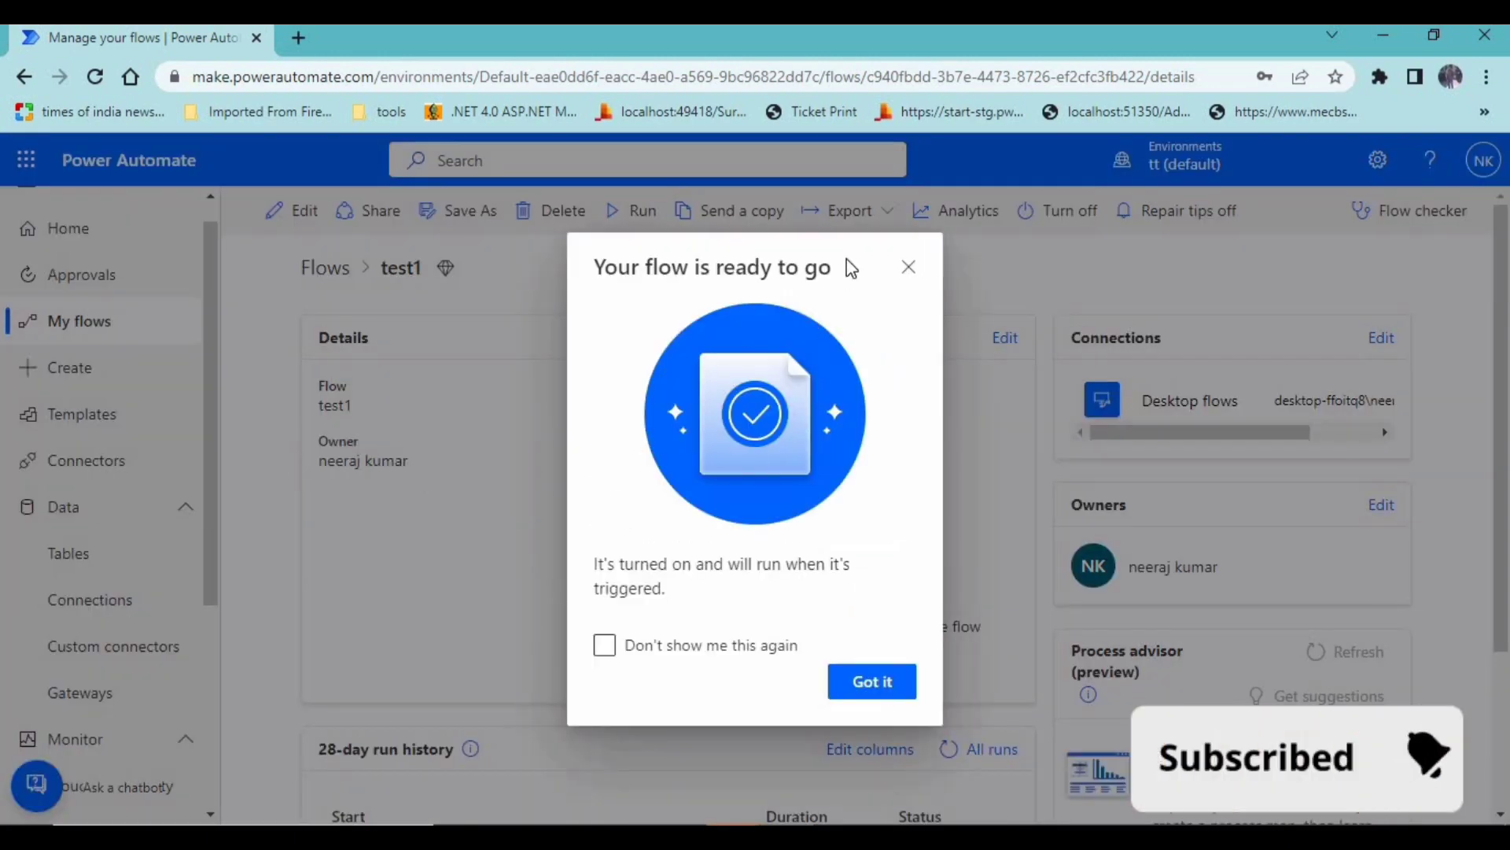
pyautogui.click(901, 269)
pyautogui.scroll(-3, 574, 690)
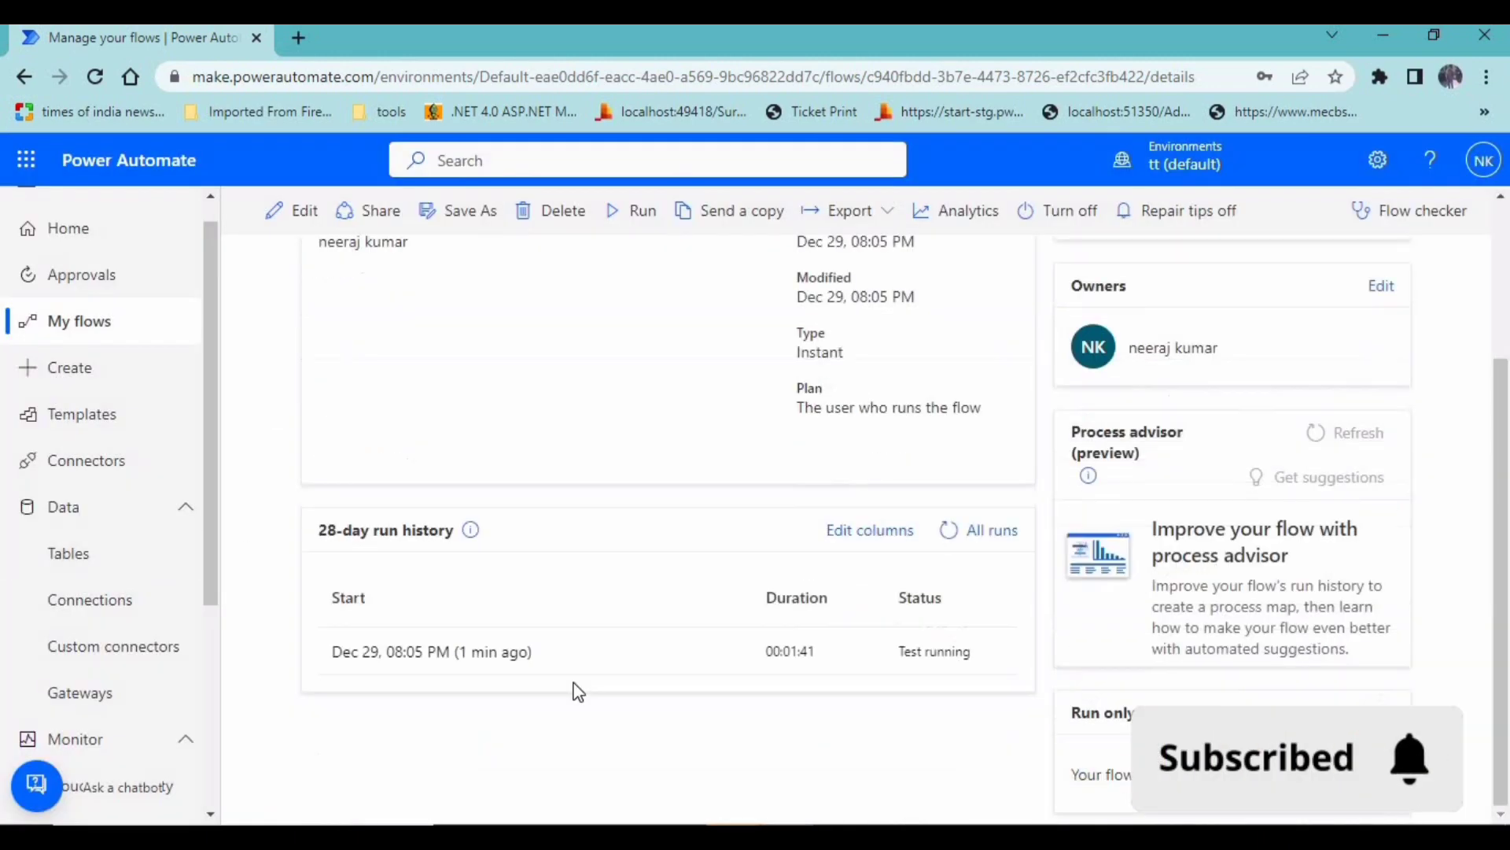
pyautogui.click(92, 77)
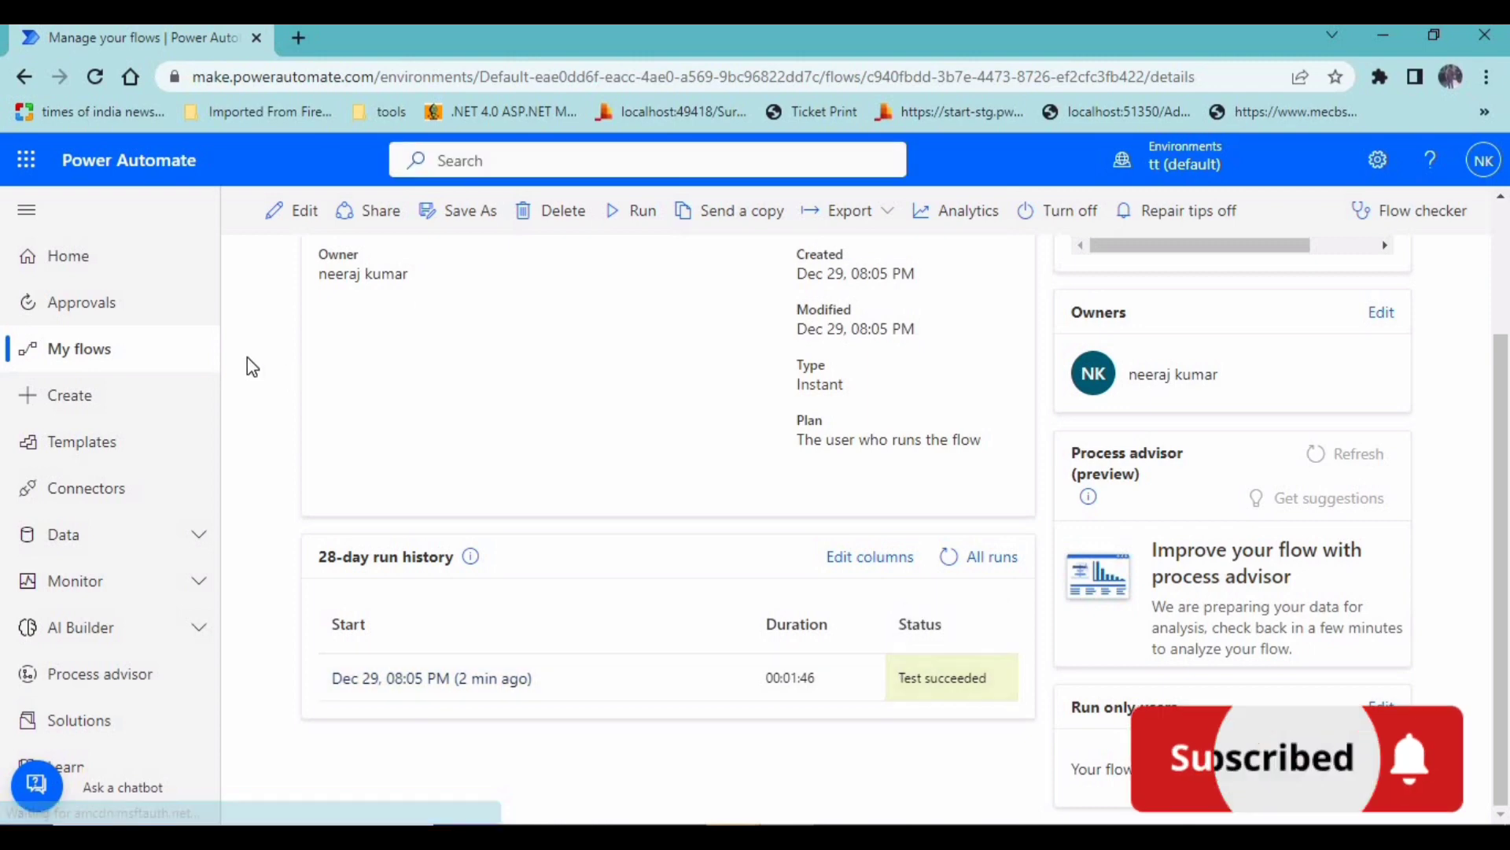
# Open the test1 cloud flow from the flow list to review its desktop flow action's settings, then leave the editor for the list.
pyautogui.click(71, 355)
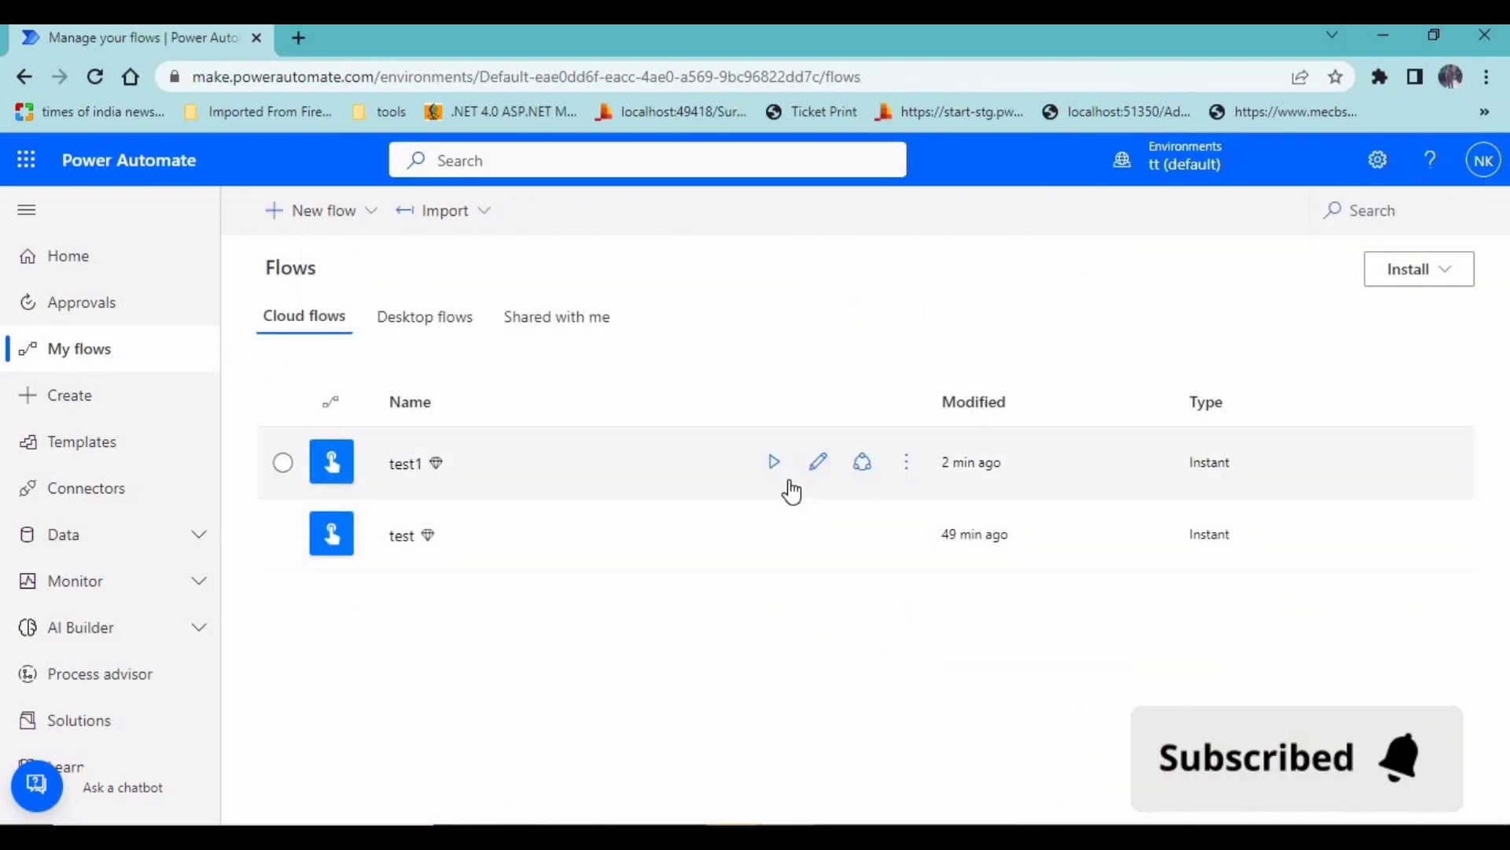
pyautogui.click(811, 472)
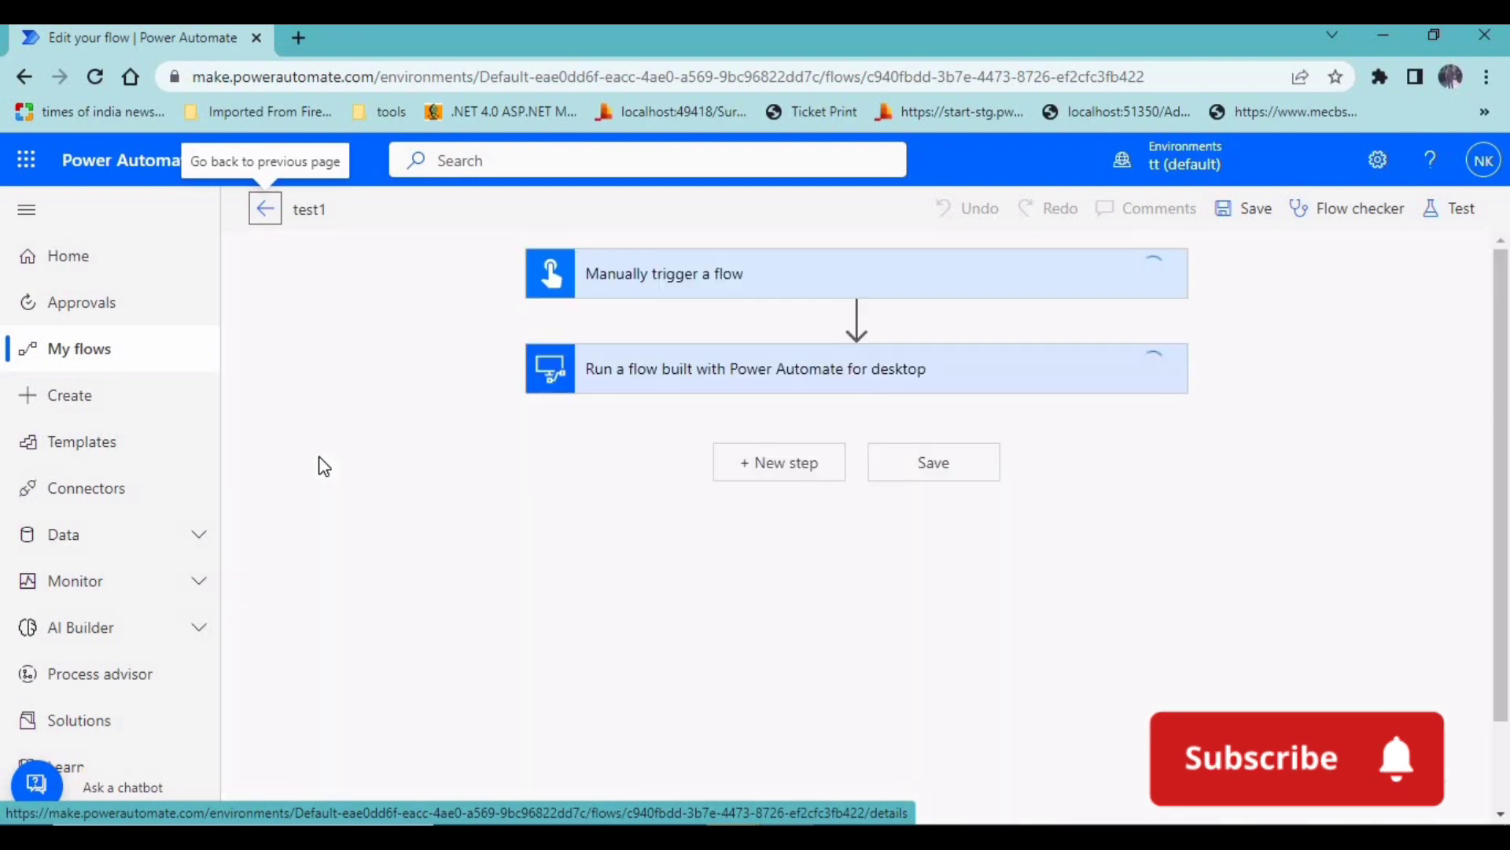
pyautogui.click(624, 377)
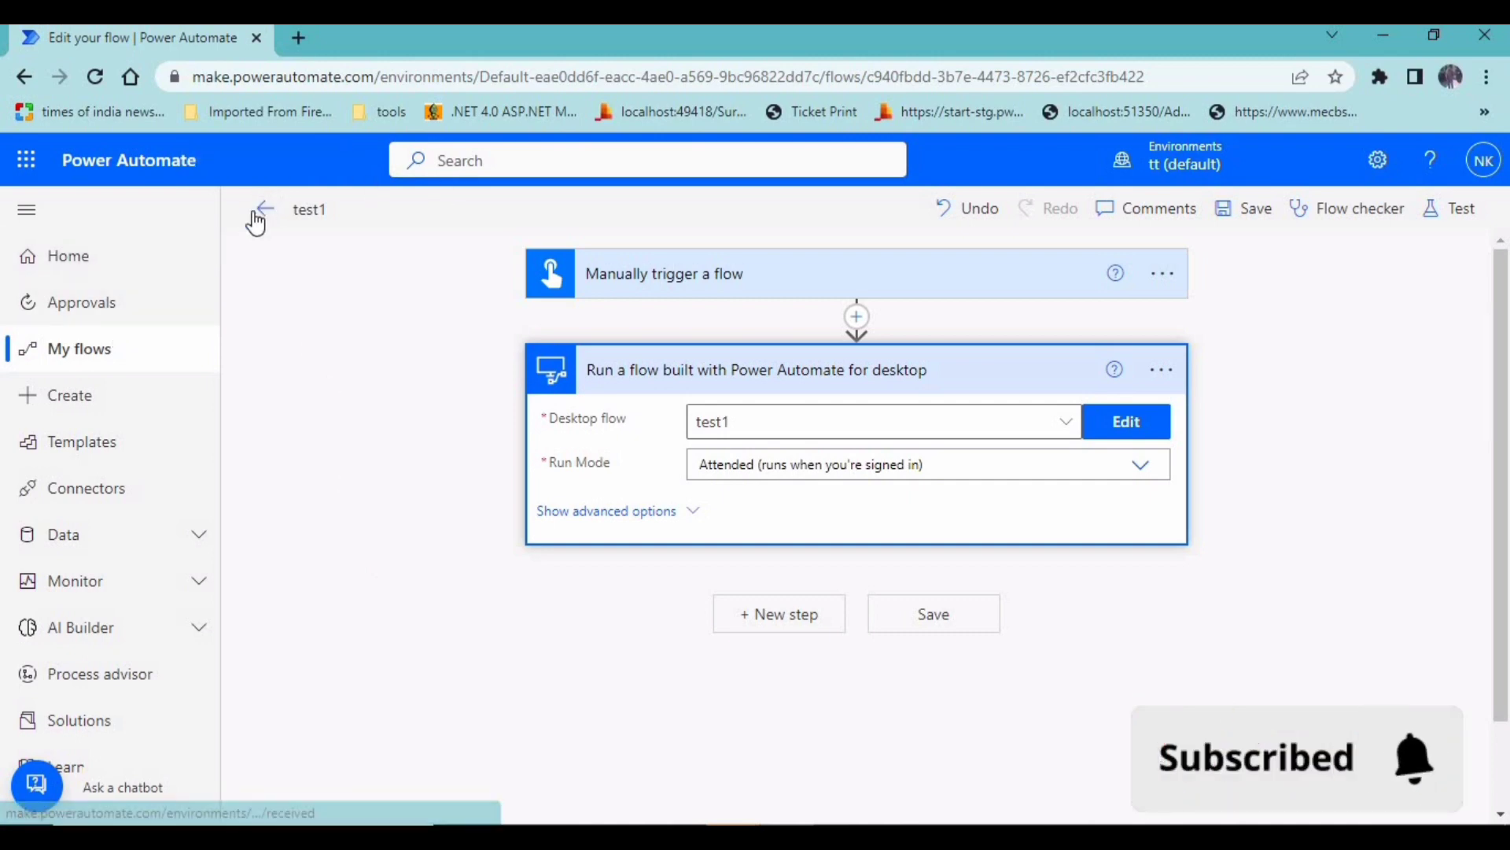
pyautogui.click(101, 352)
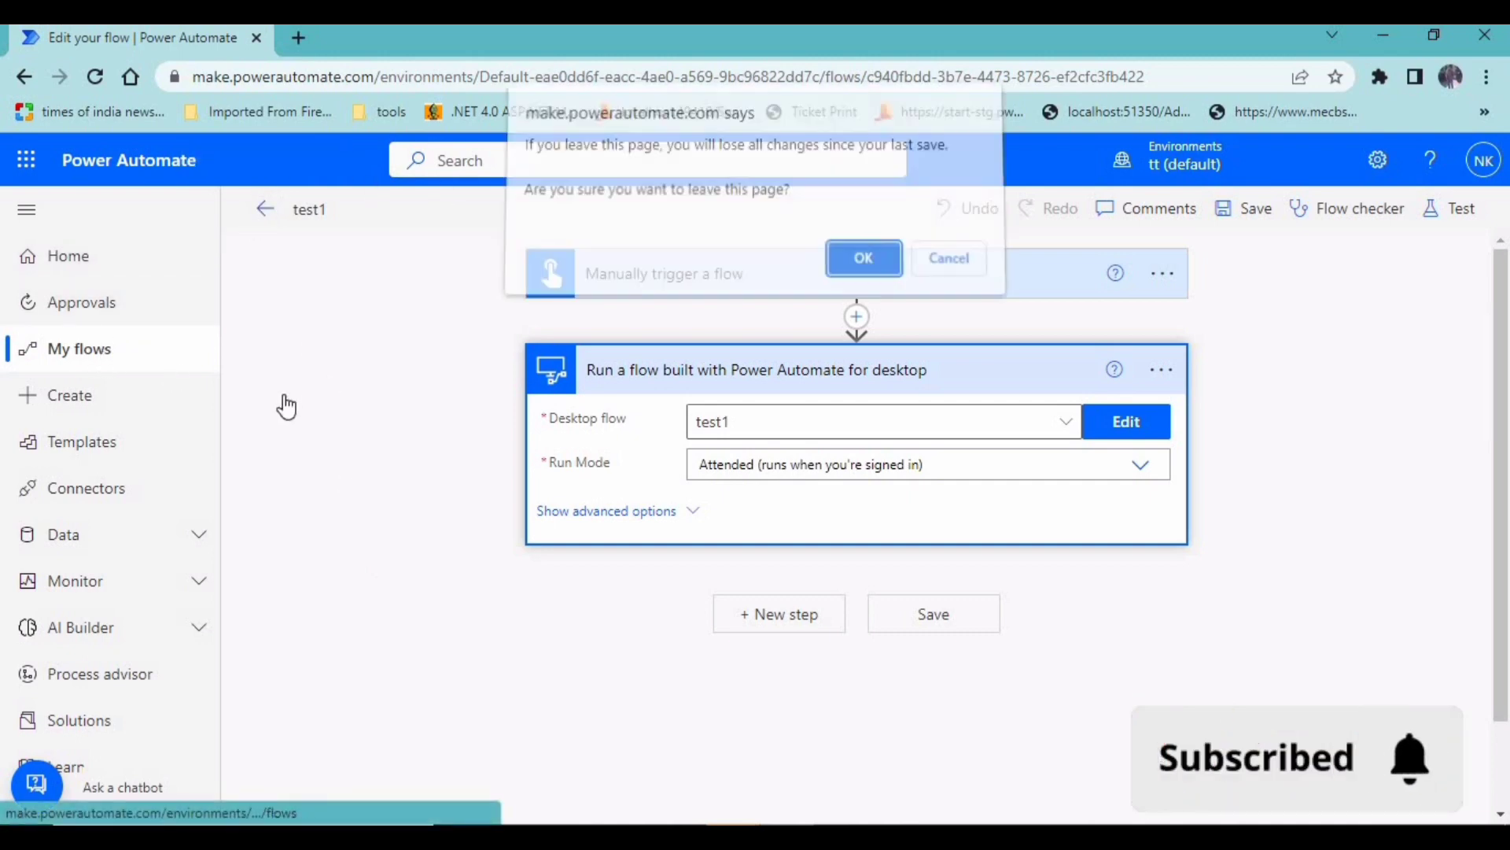
pyautogui.click(856, 267)
# Start building a scheduled cloud flow and name it test2.
pyautogui.click(301, 229)
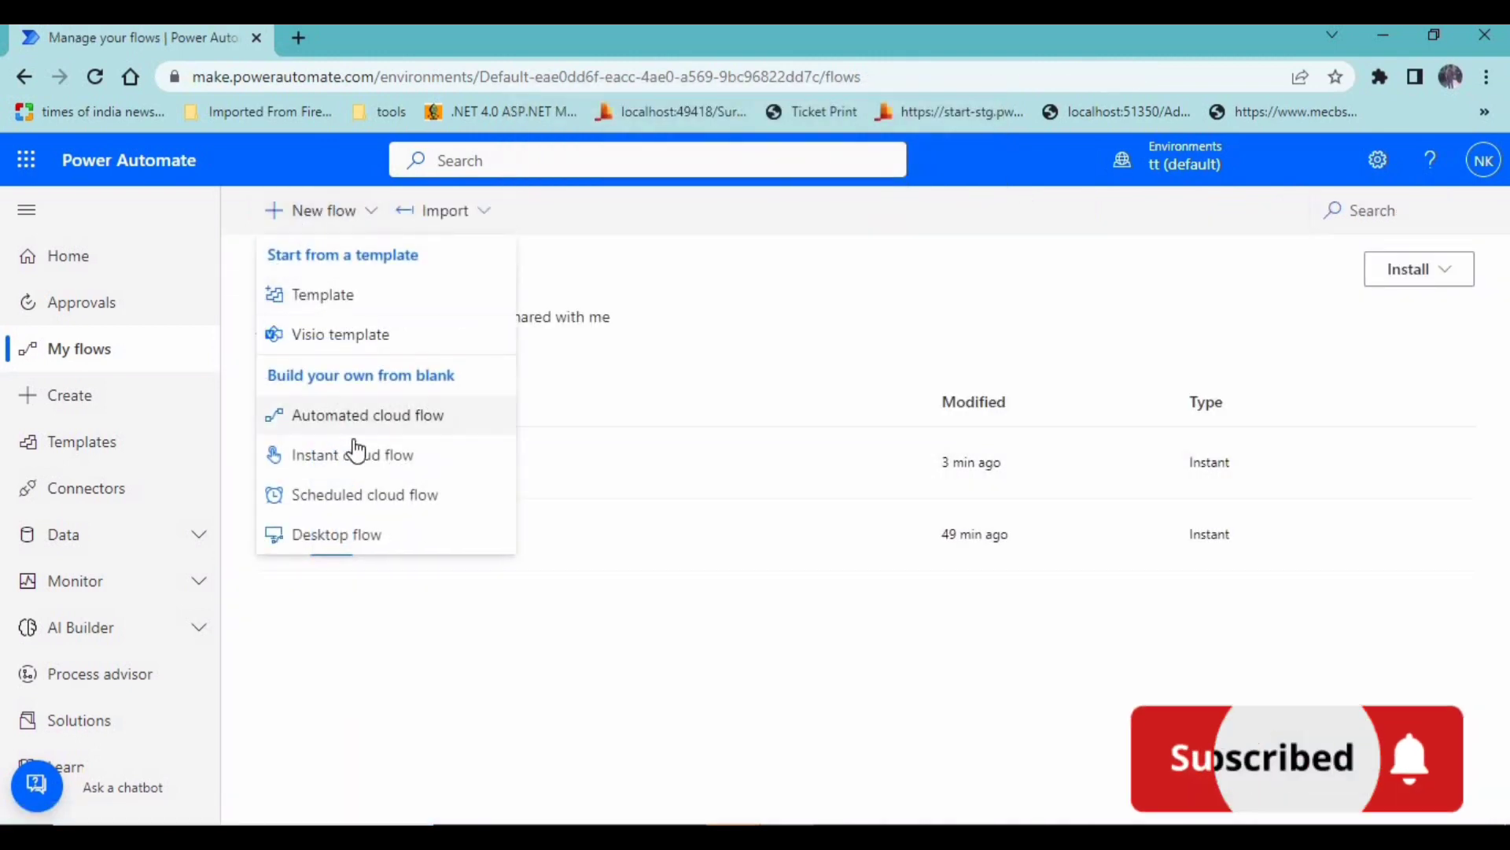
pyautogui.click(351, 507)
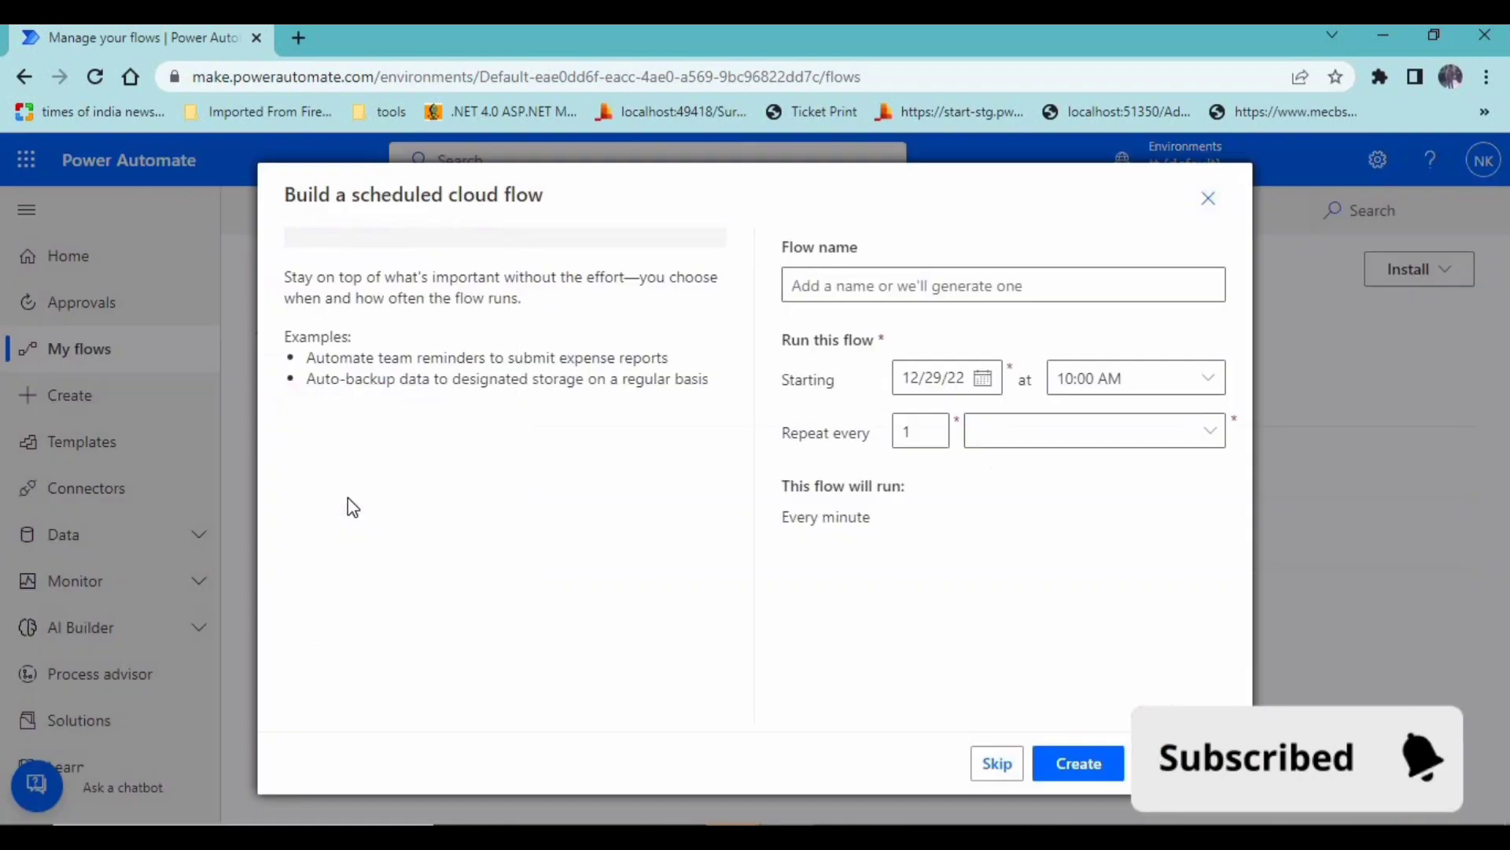
pyautogui.click(886, 280)
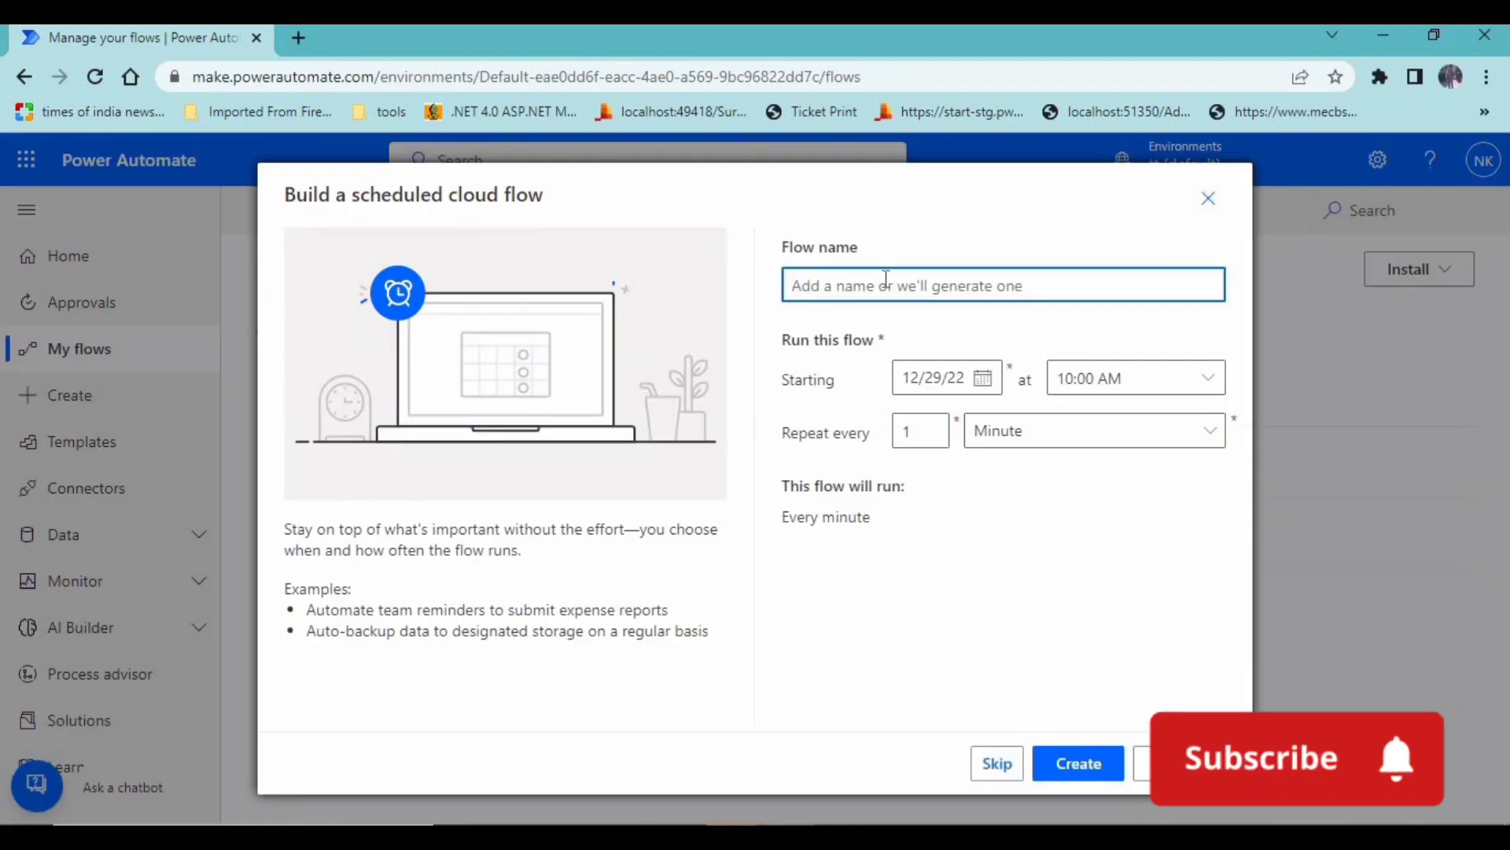
pyautogui.write('rrr')
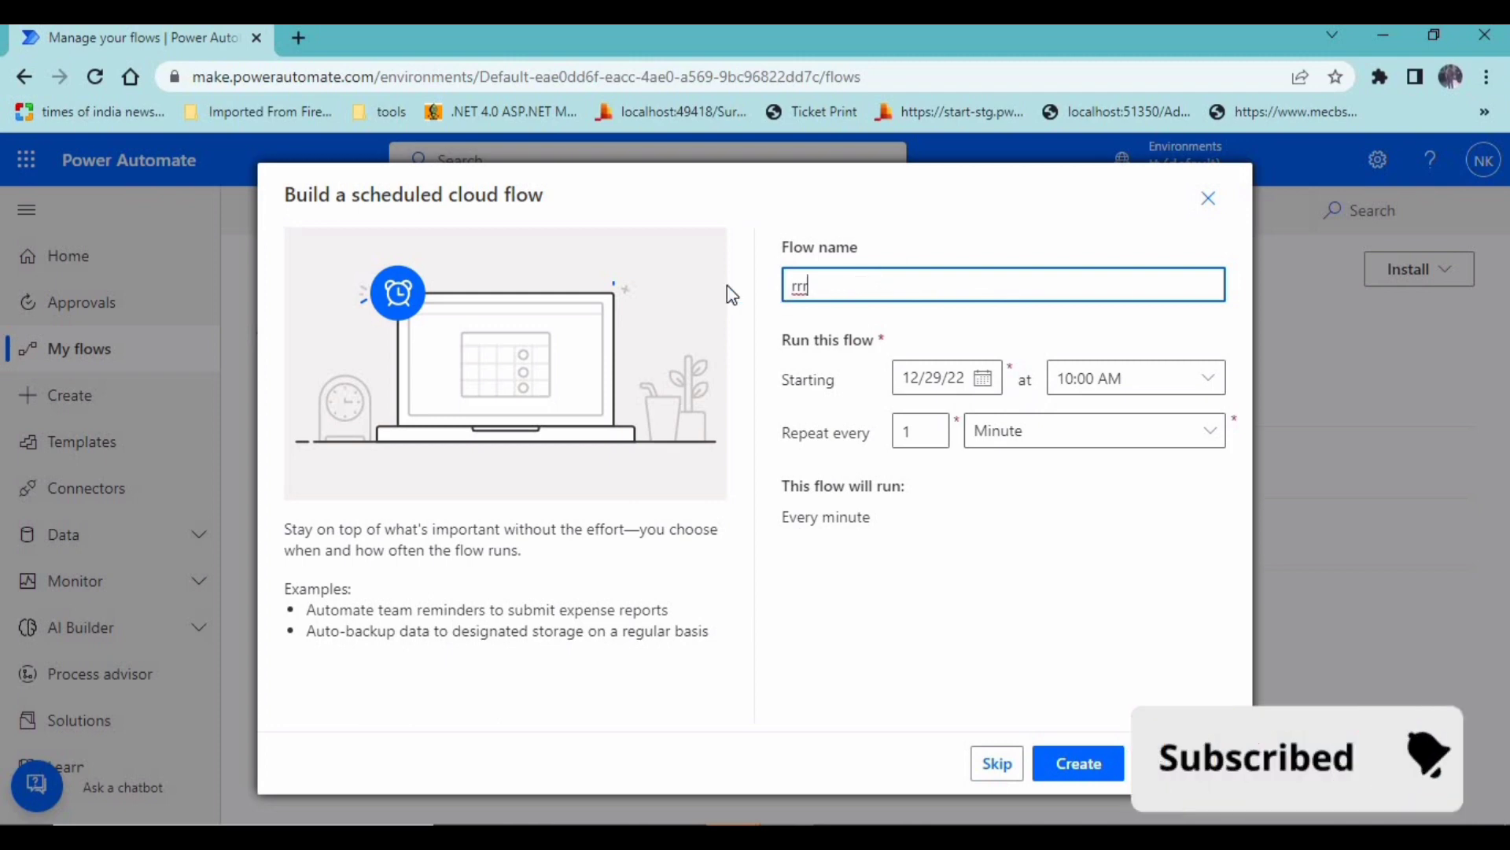
pyautogui.press('BackSpace')
pyautogui.press('BackSpace')
pyautogui.press('BackSpace')
pyautogui.write('te')
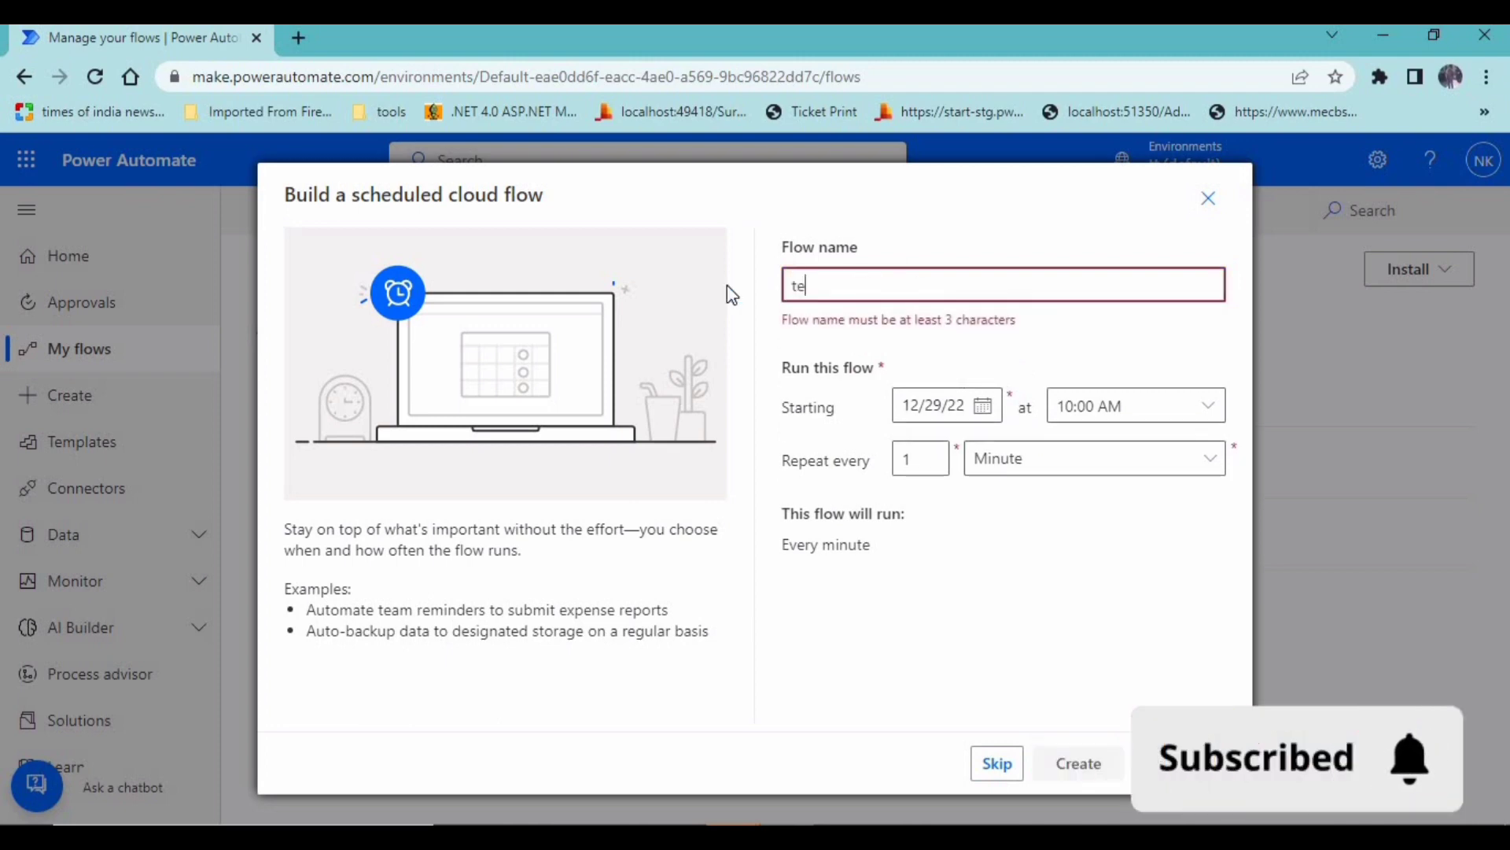
pyautogui.write('st2')
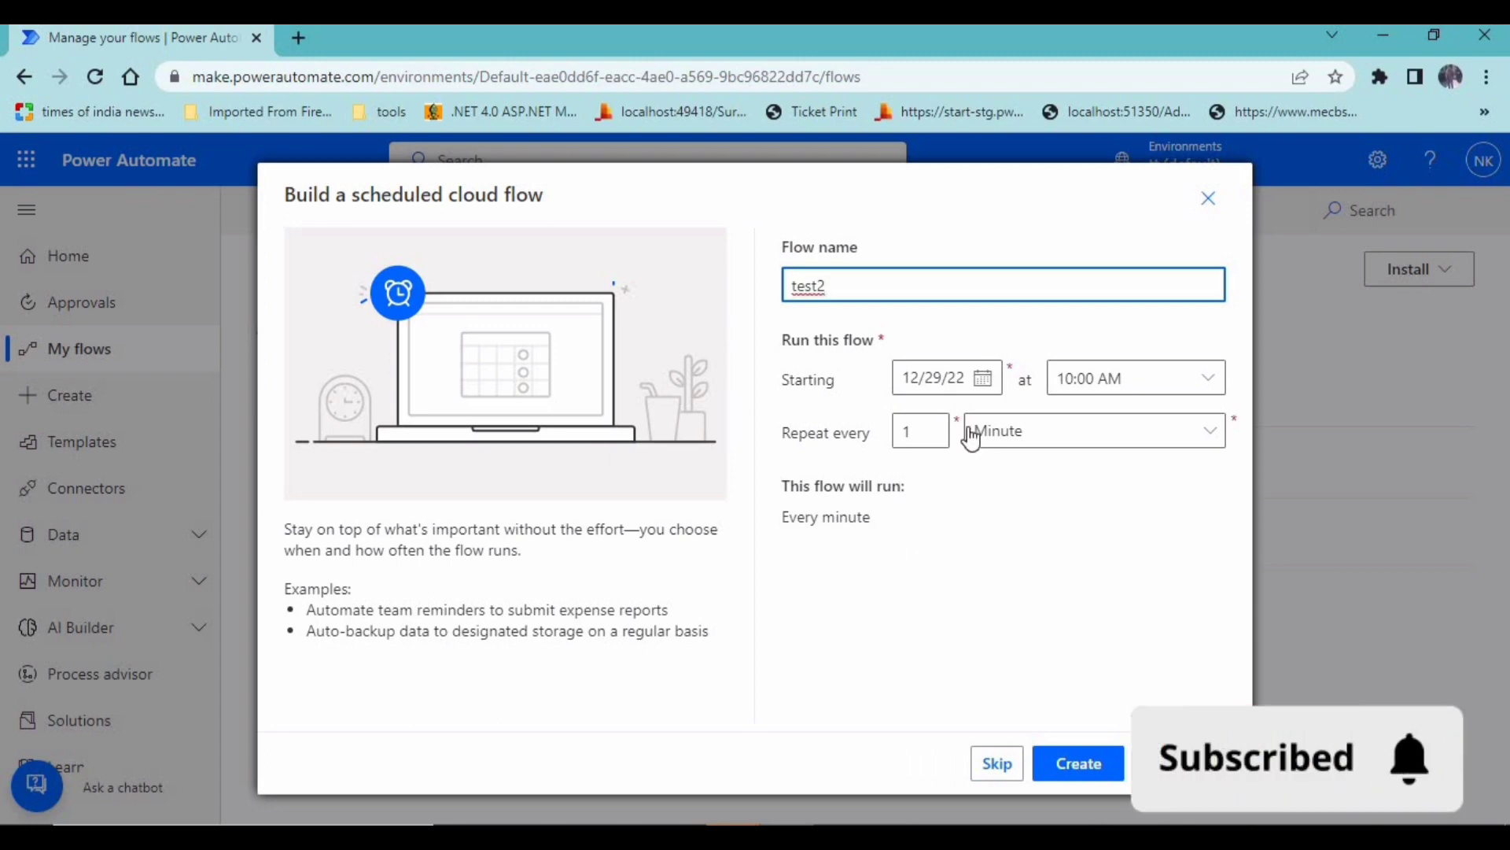
# Set the test2 flow to repeat every 12 months.
pyautogui.click(928, 432)
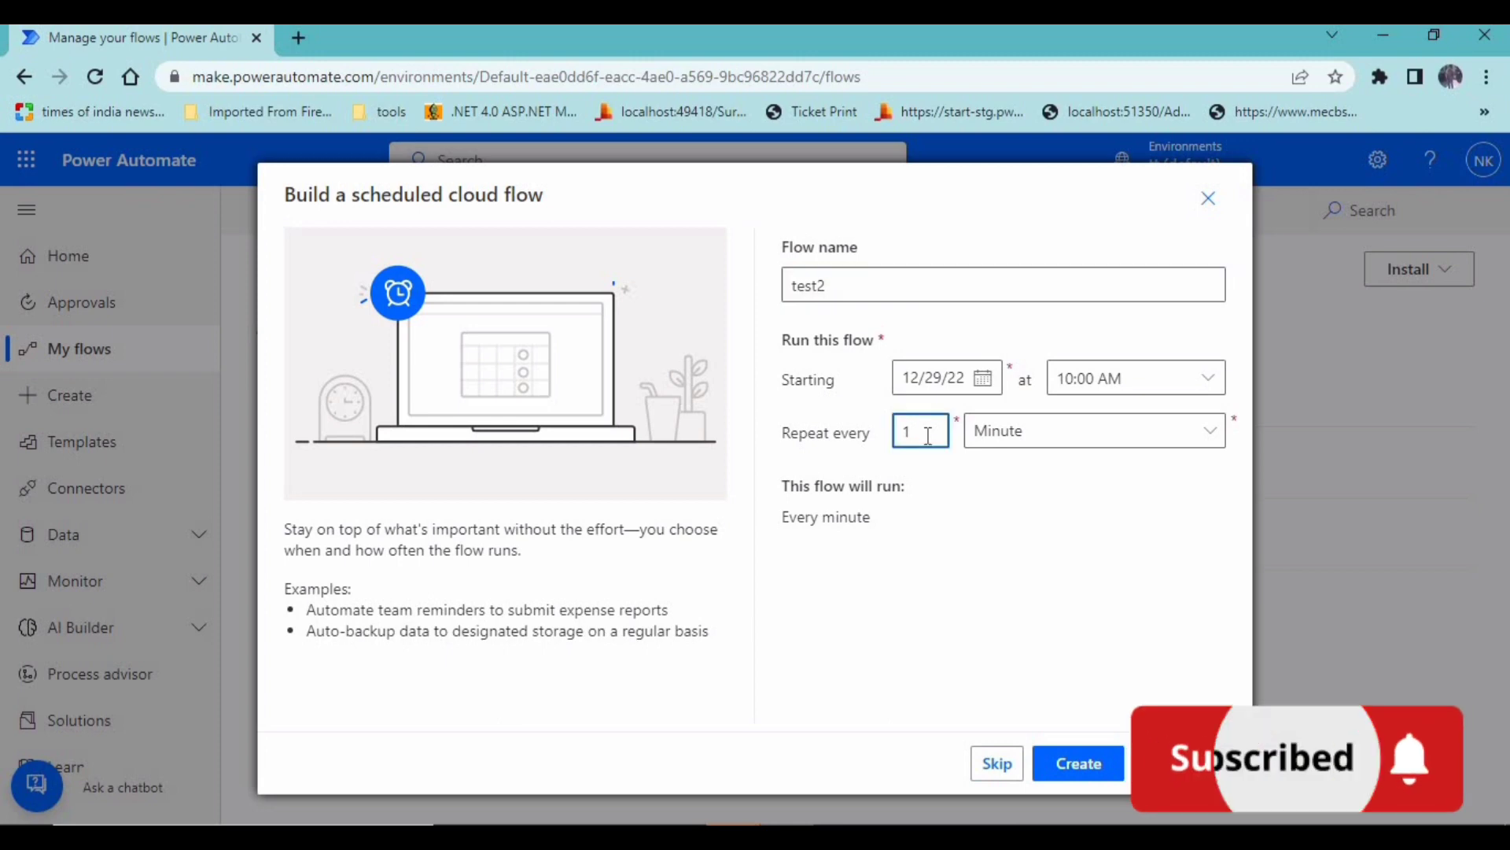
pyautogui.write('2')
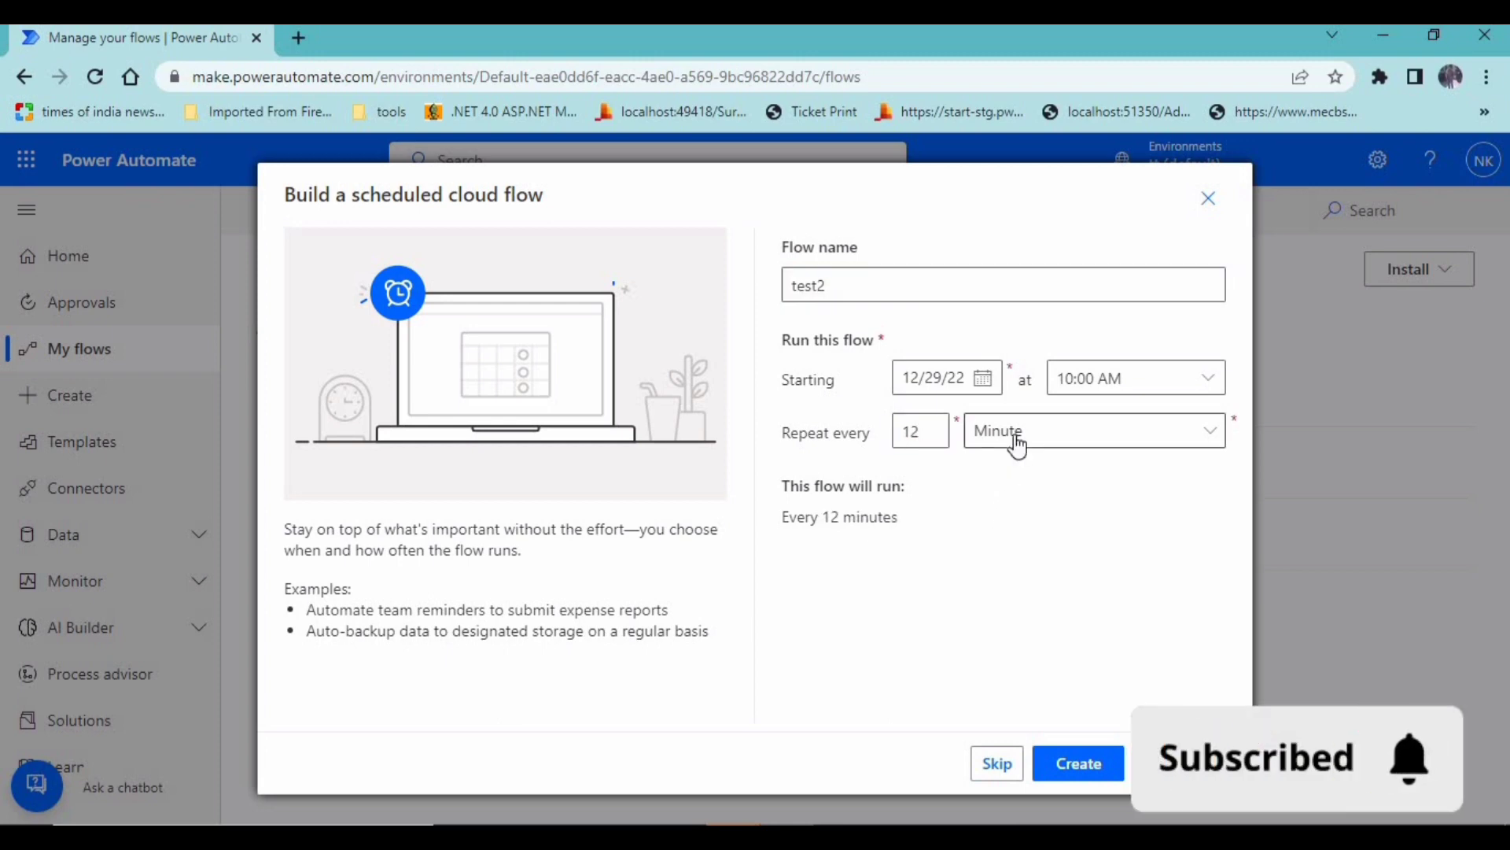
pyautogui.click(1015, 431)
pyautogui.click(998, 469)
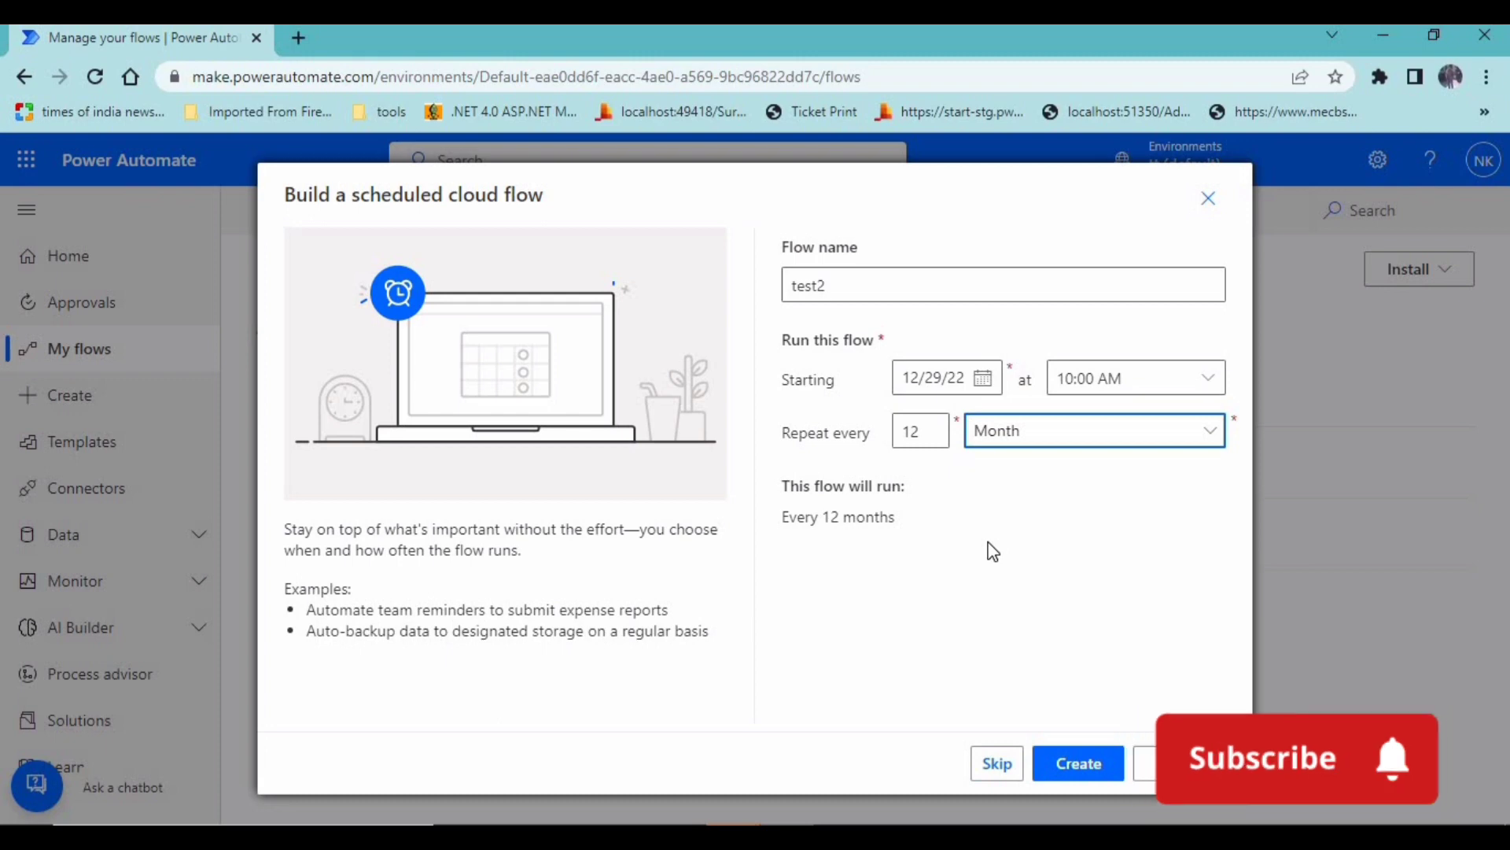
# Set the scheduled flow's start time to 01:45 AM.
pyautogui.click(1203, 386)
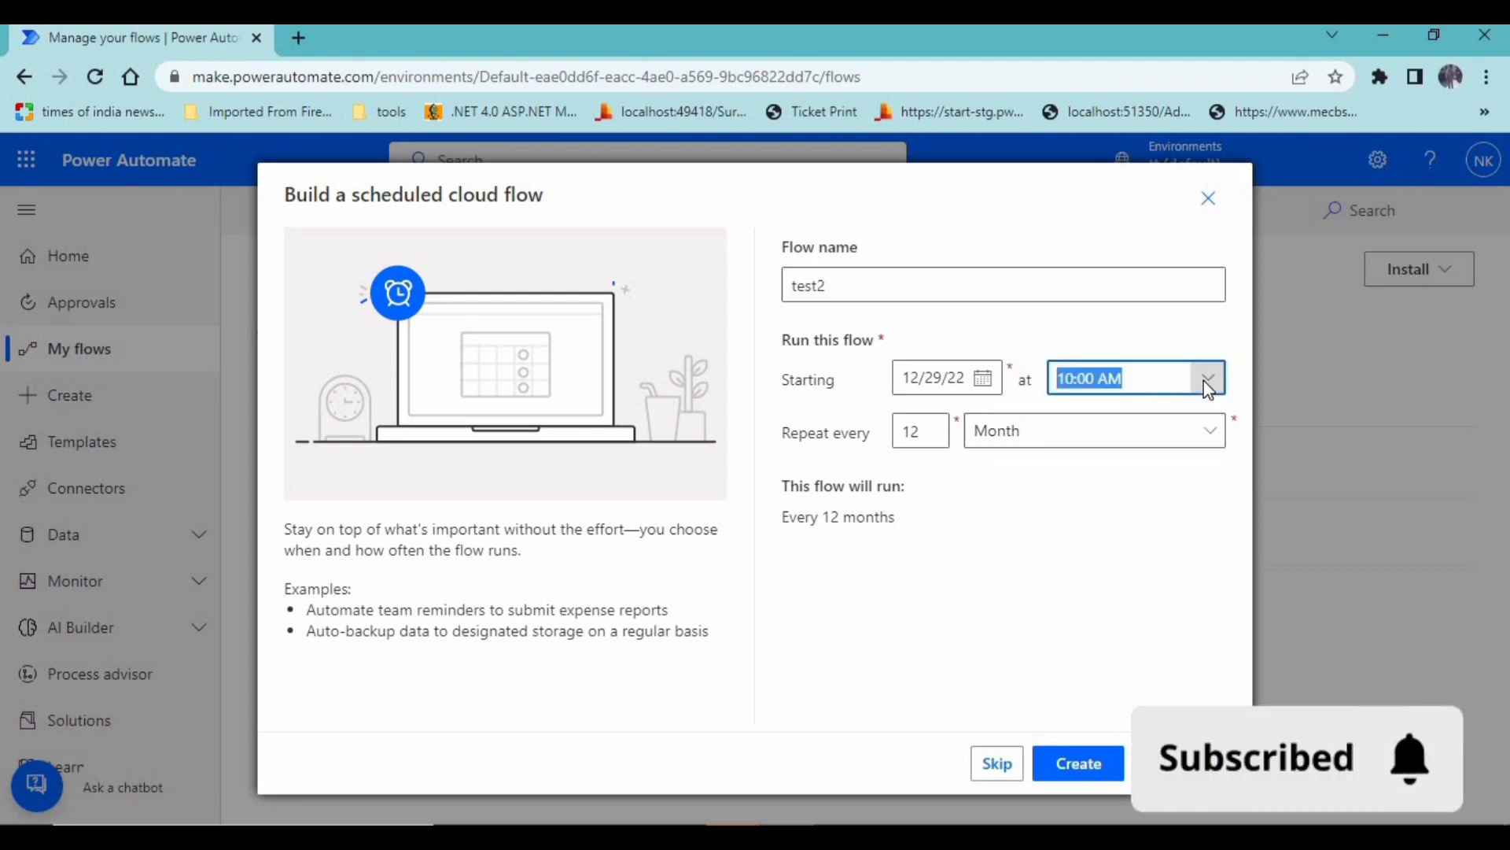
pyautogui.scroll(-15, 1261, 432)
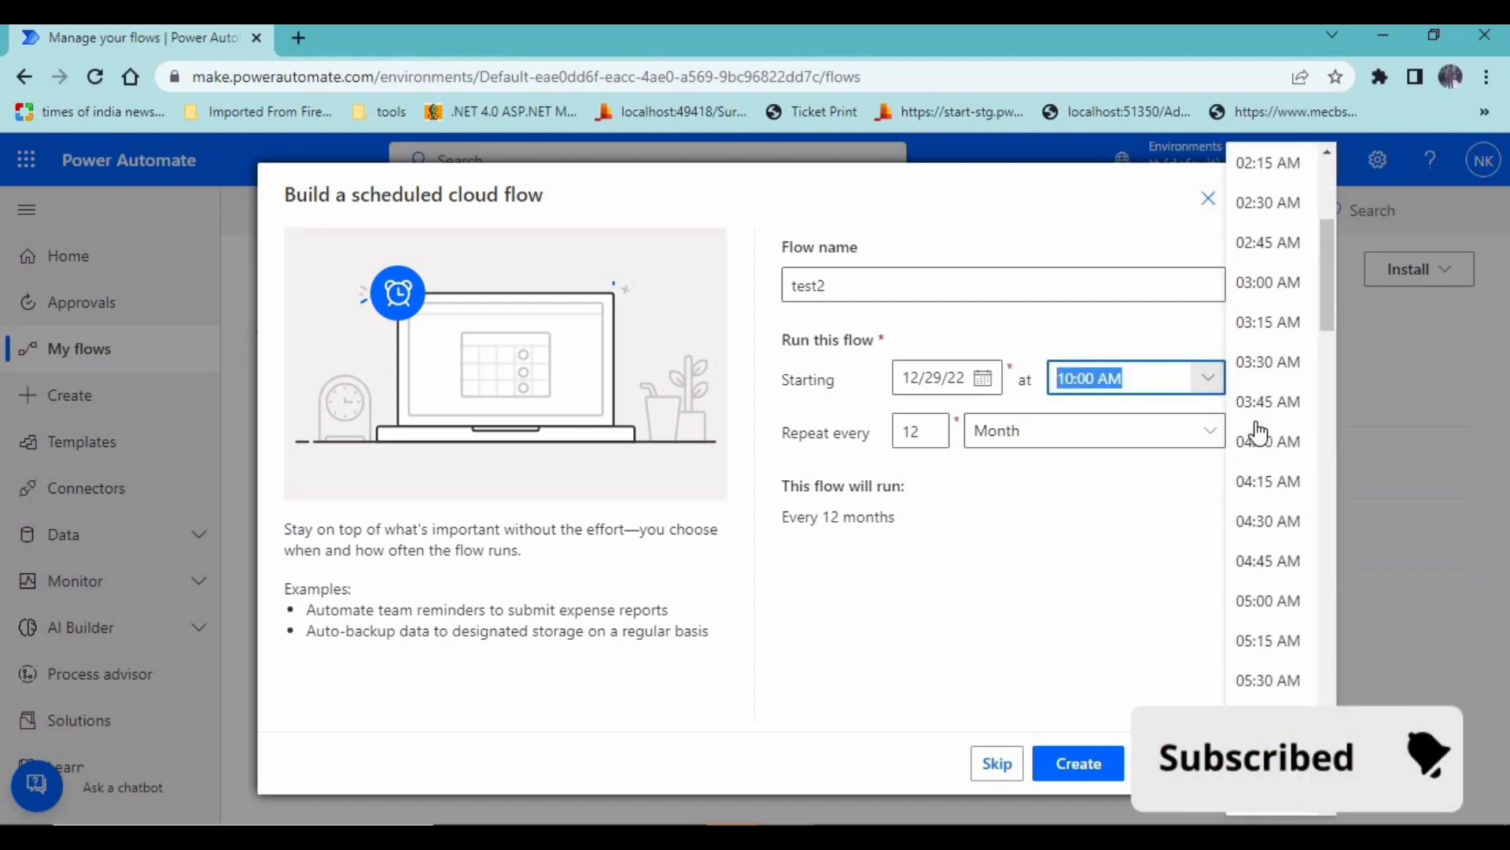
pyautogui.scroll(-4, 1256, 498)
pyautogui.click(983, 641)
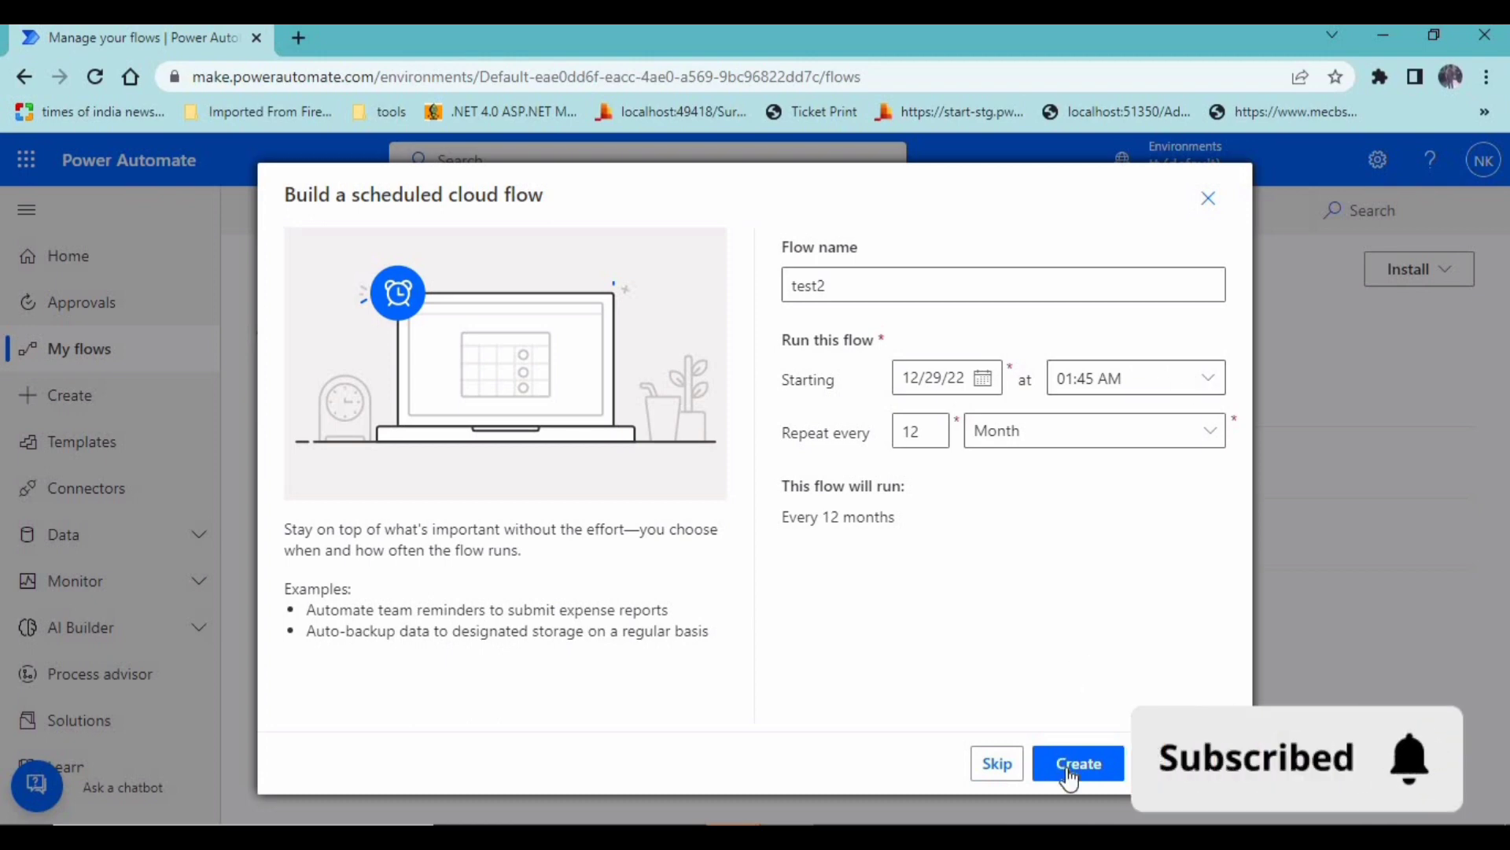
# Set the scheduled flow's start time to 08:15 PM.
pyautogui.click(1212, 379)
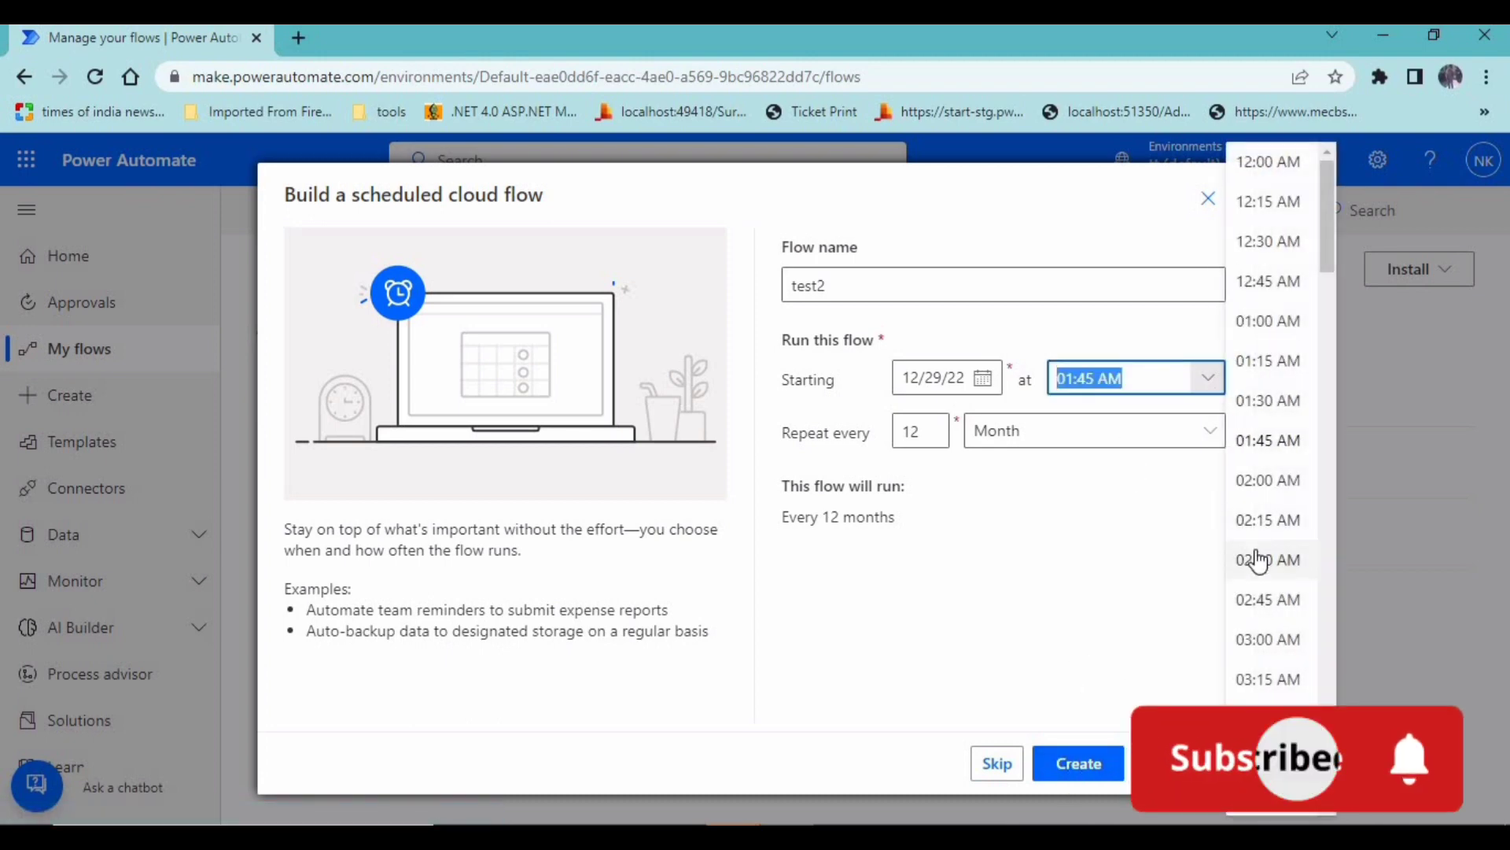
pyautogui.scroll(-12, 1266, 582)
pyautogui.scroll(-17, 1271, 582)
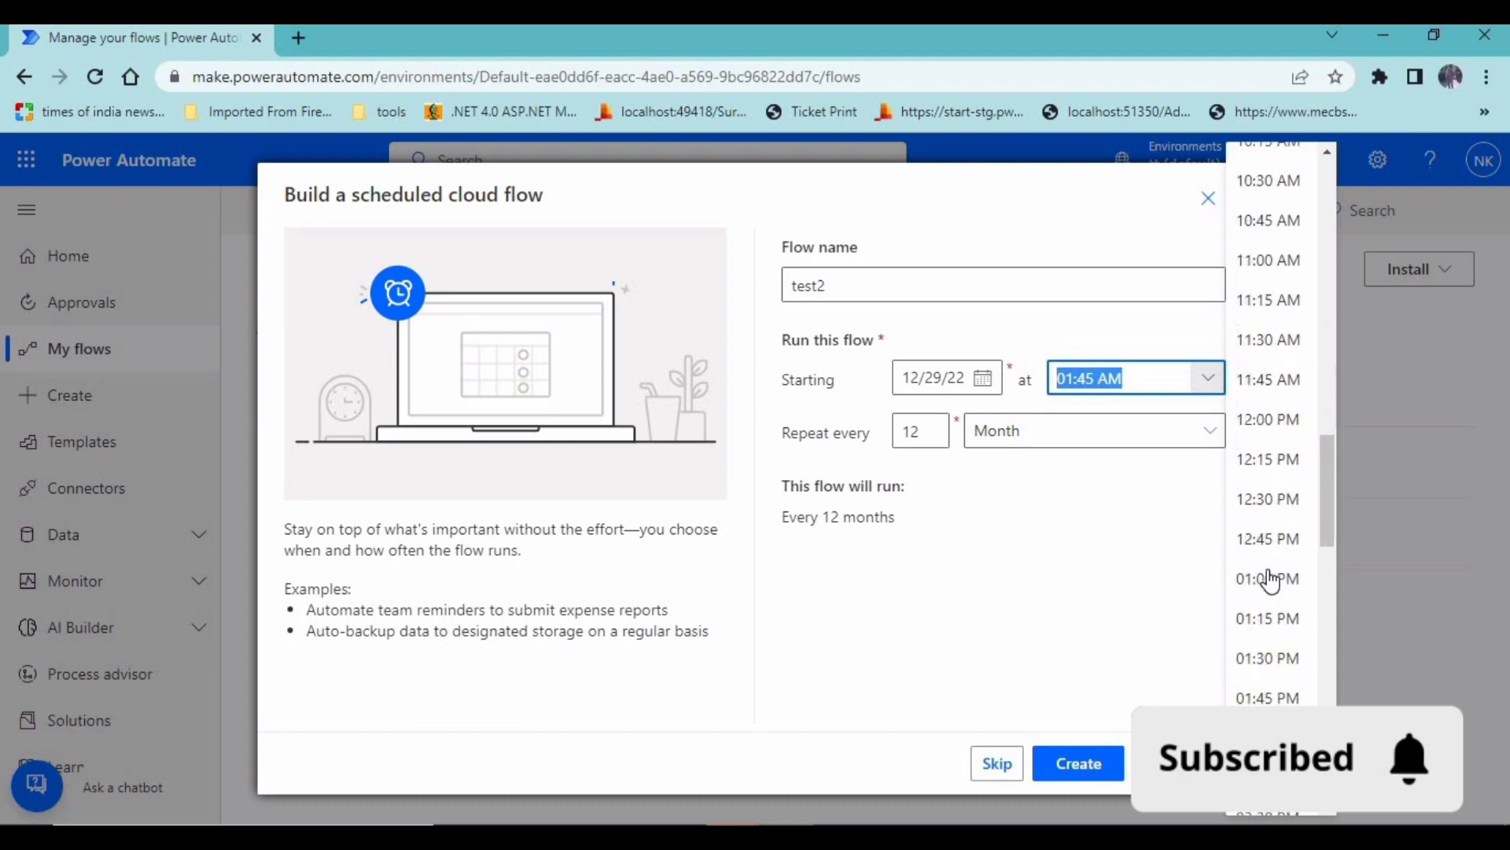
pyautogui.scroll(-7, 1269, 582)
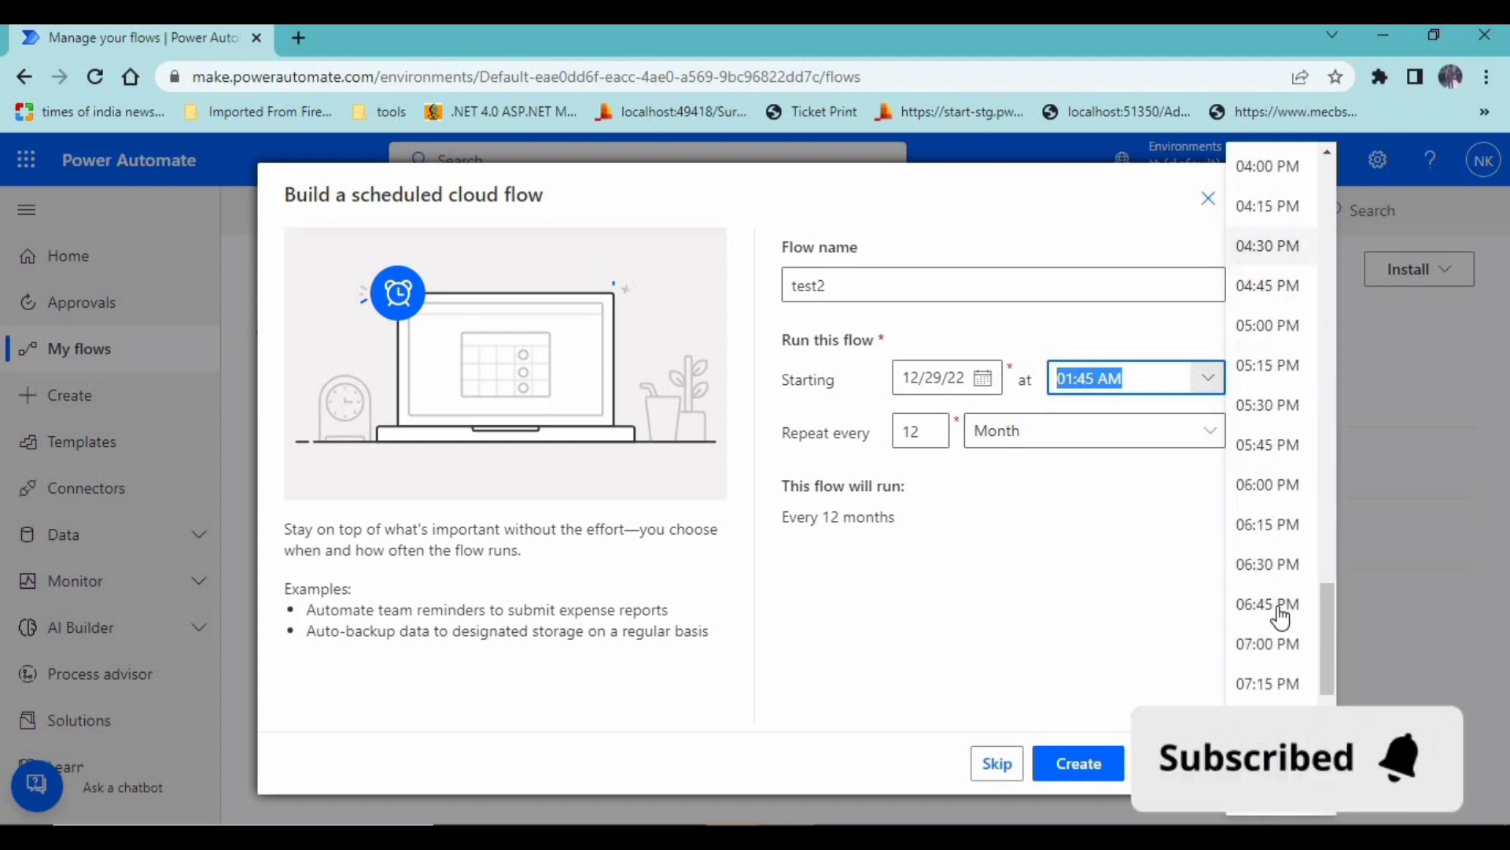
pyautogui.click(1253, 529)
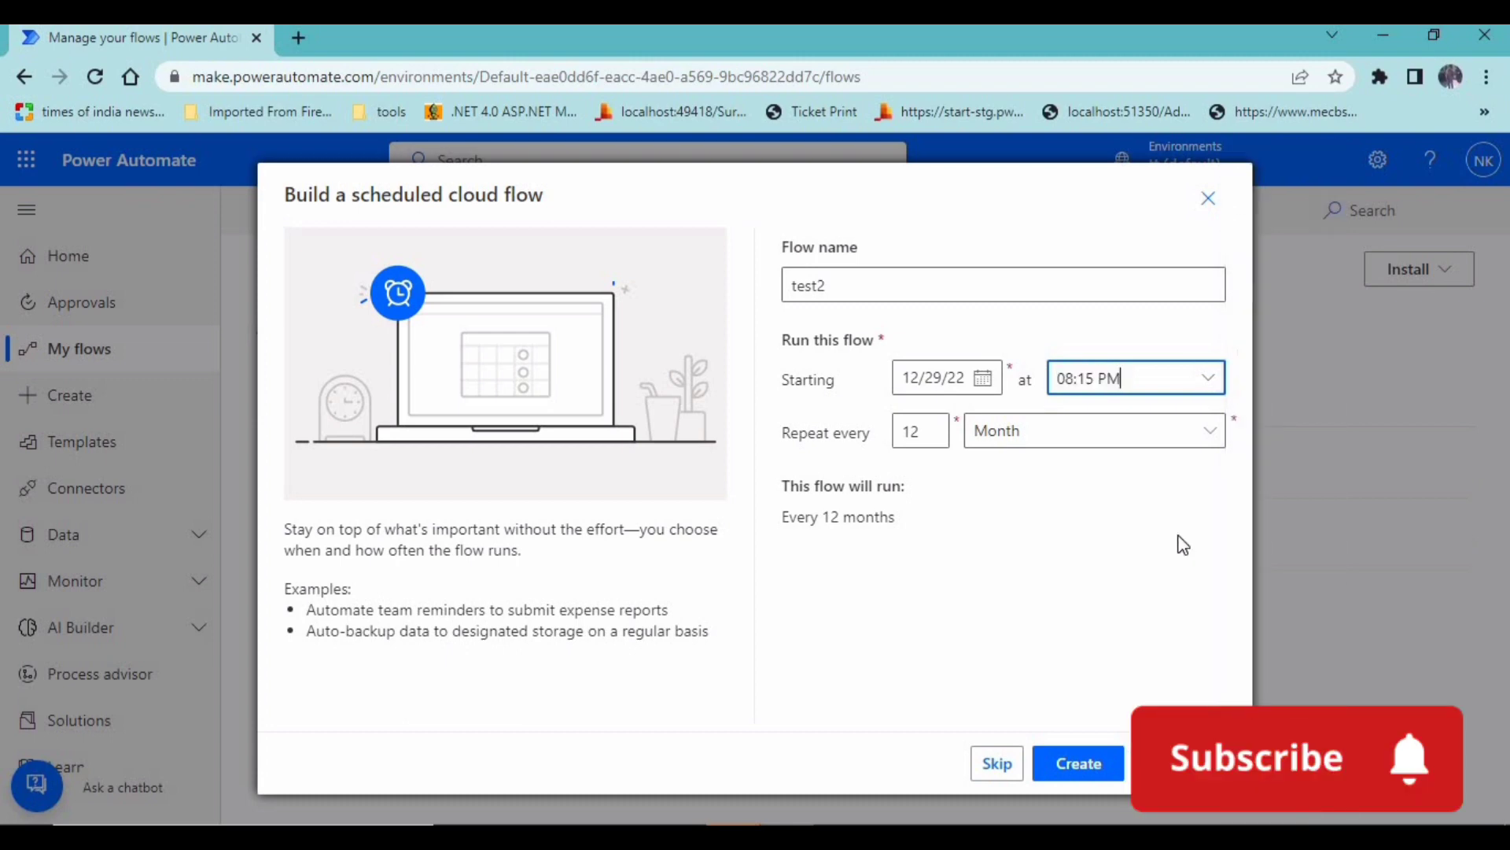
# Create the test2 scheduled flow and show the advanced options of its Recurrence trigger.
pyautogui.click(1058, 771)
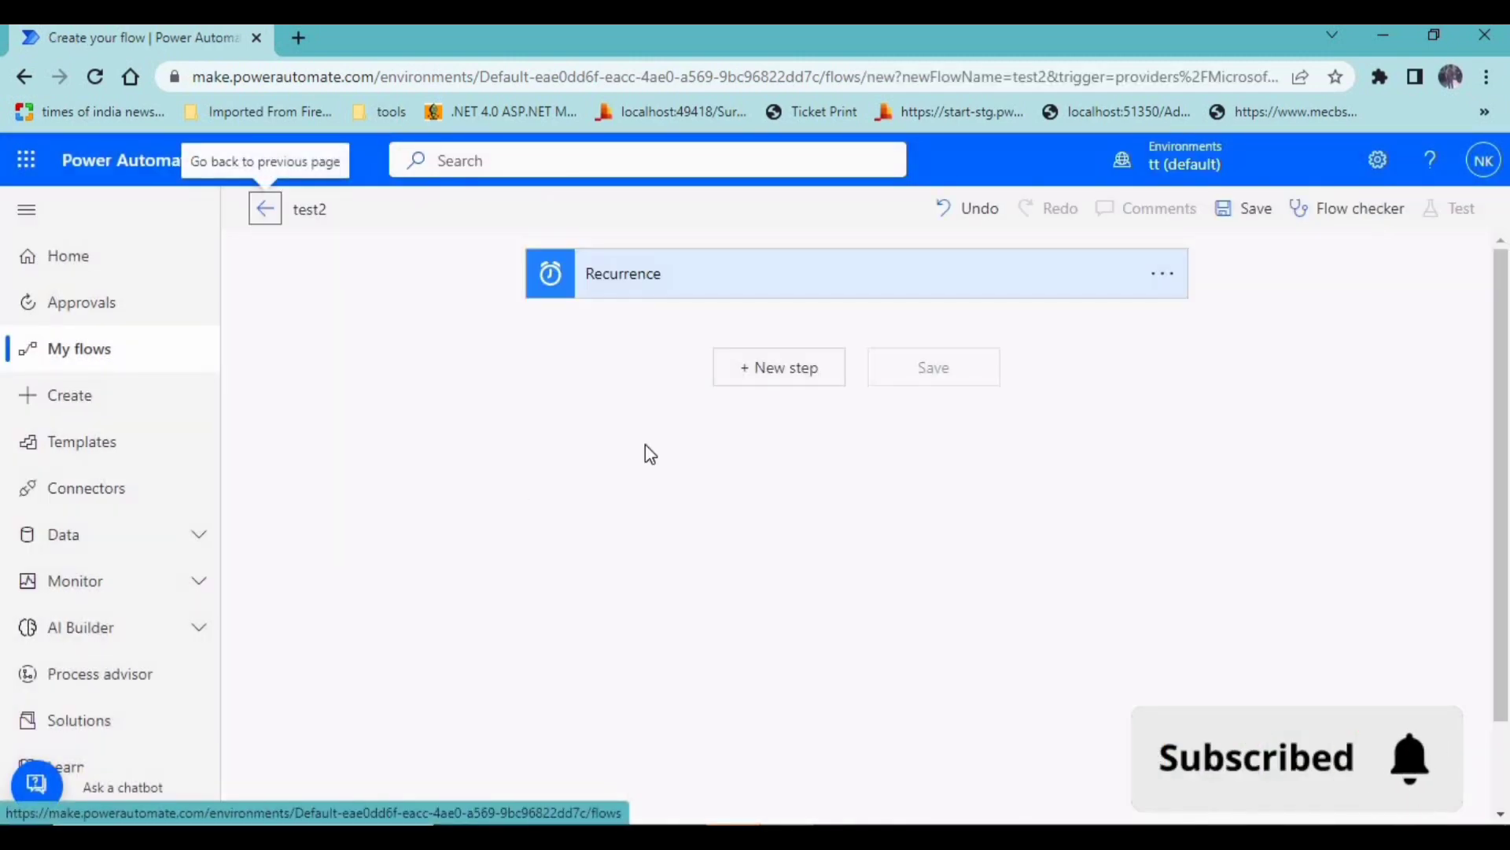
pyautogui.click(664, 276)
pyautogui.click(604, 395)
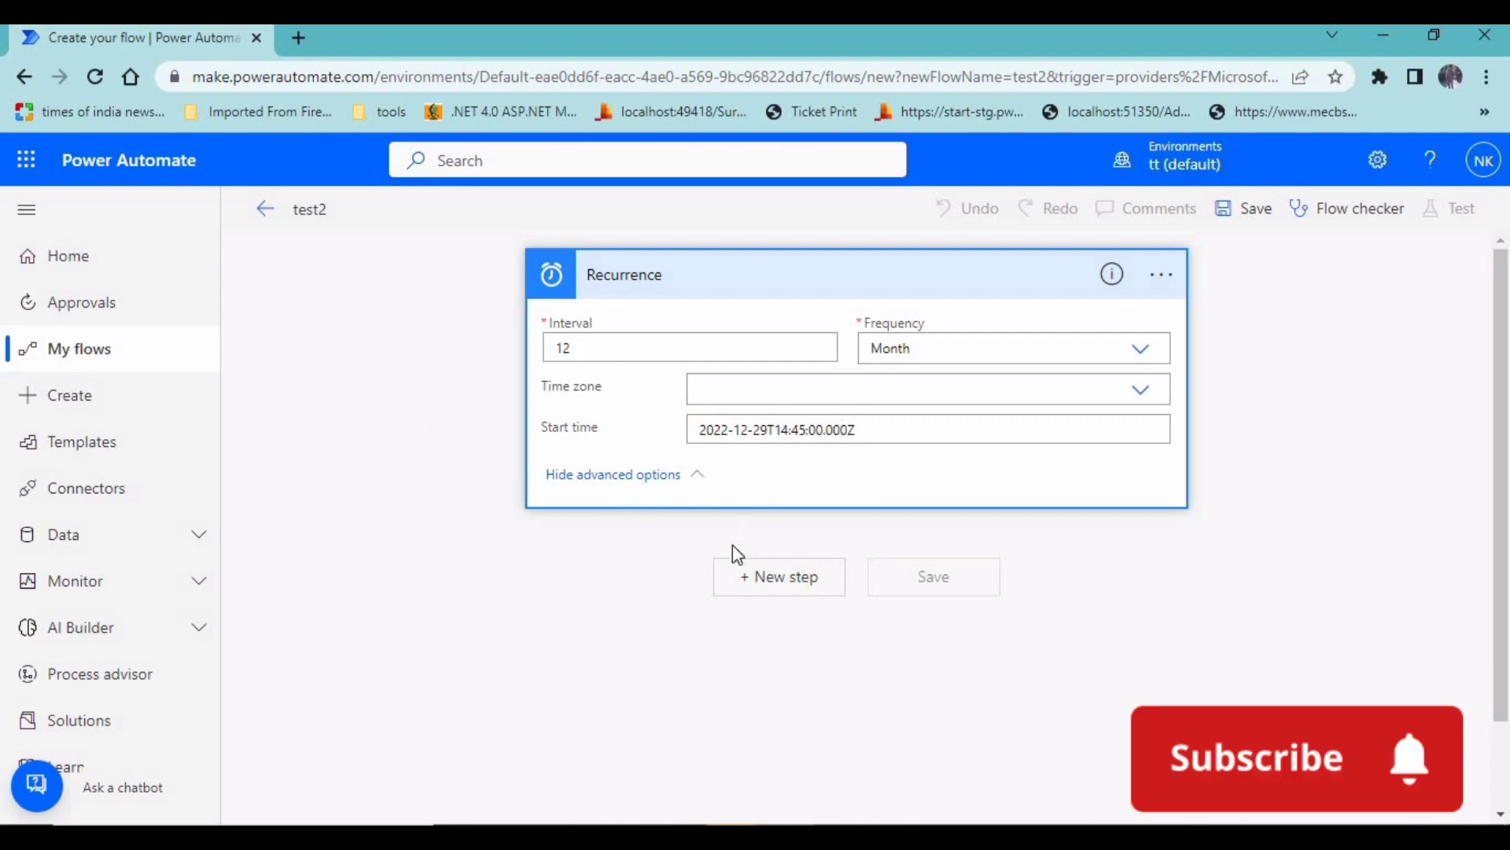
# Add the action "Run a flow built with Power Automate for desktop" as a new step after Recurrence.
pyautogui.click(765, 598)
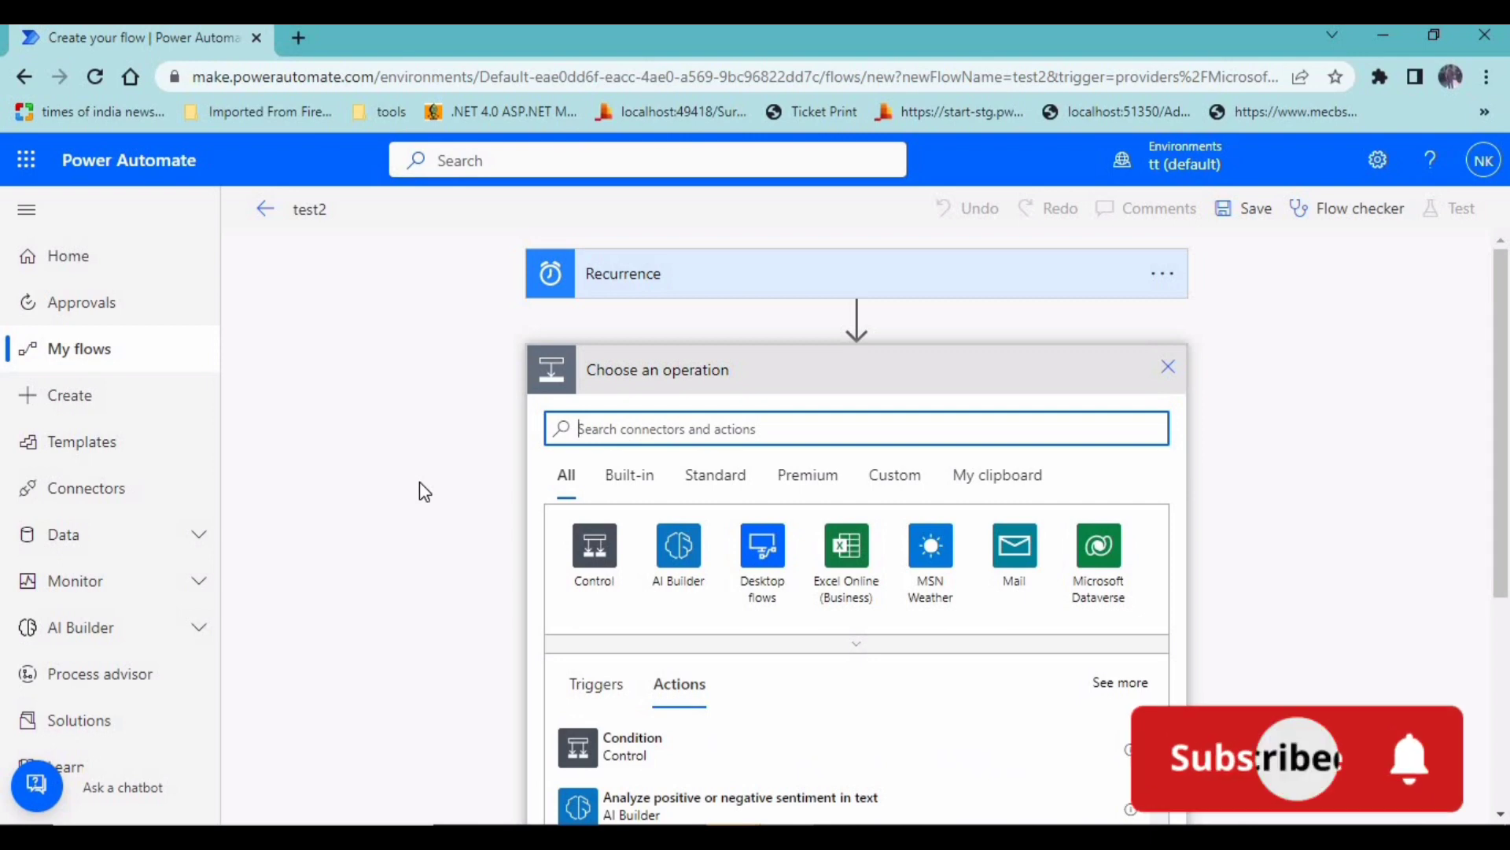
pyautogui.write('ru a')
pyautogui.press('BackSpace')
pyautogui.press('BackSpace')
pyautogui.press('BackSpace')
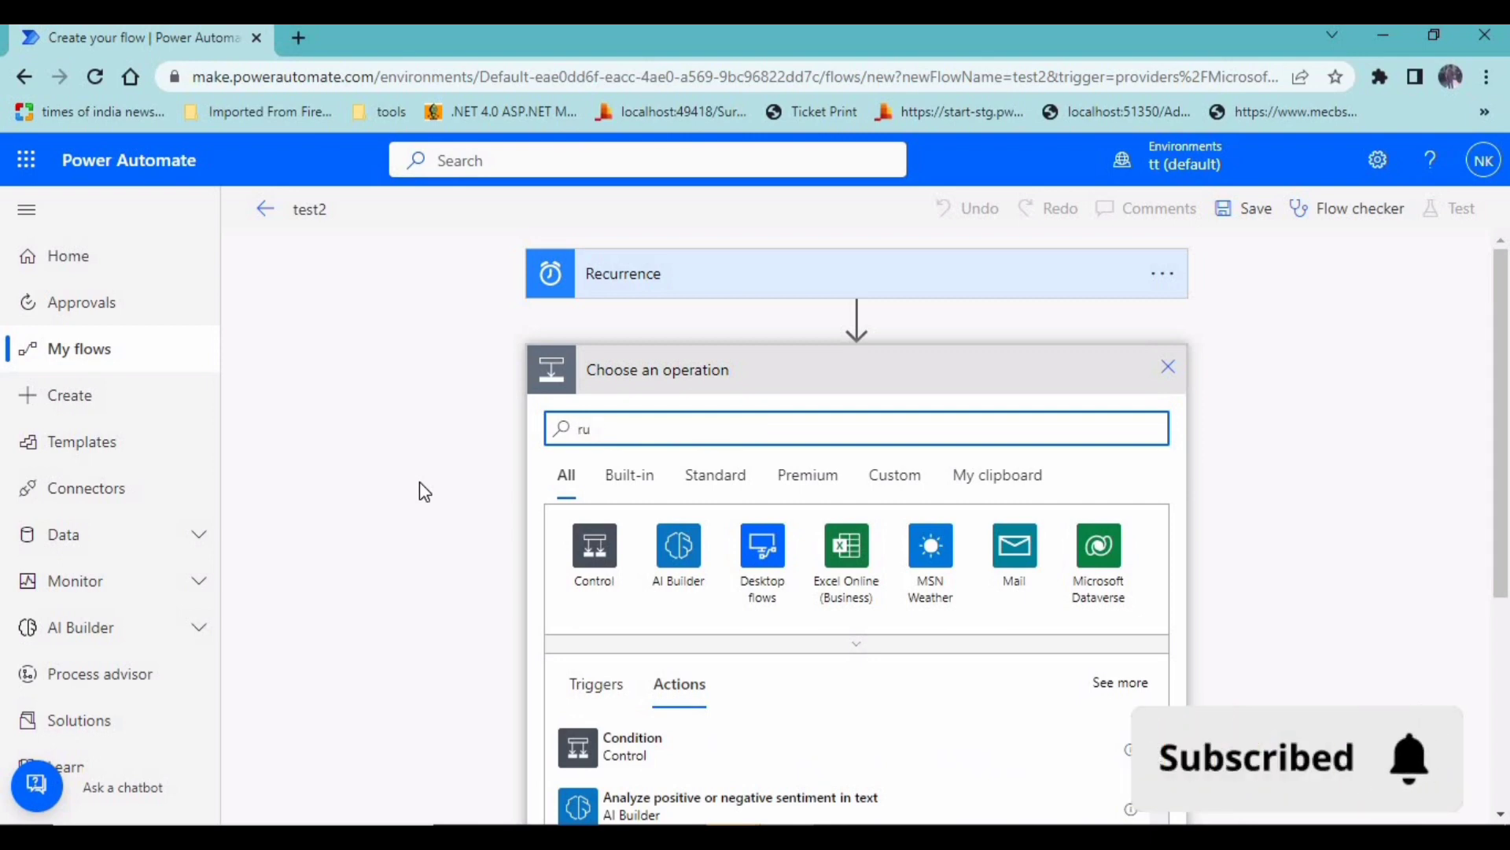
pyautogui.write('a a ')
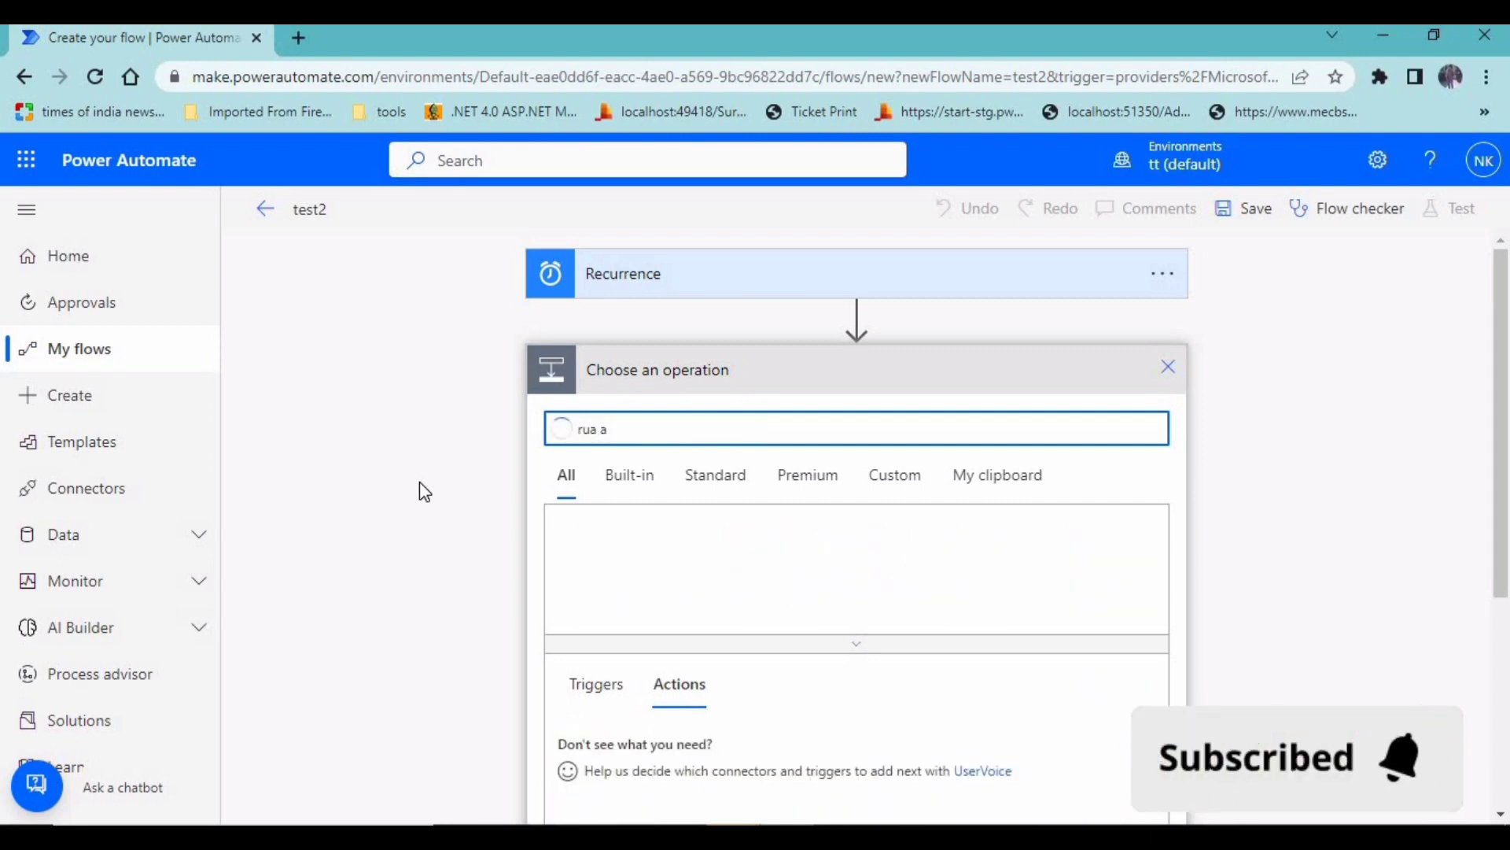
pyautogui.write('des')
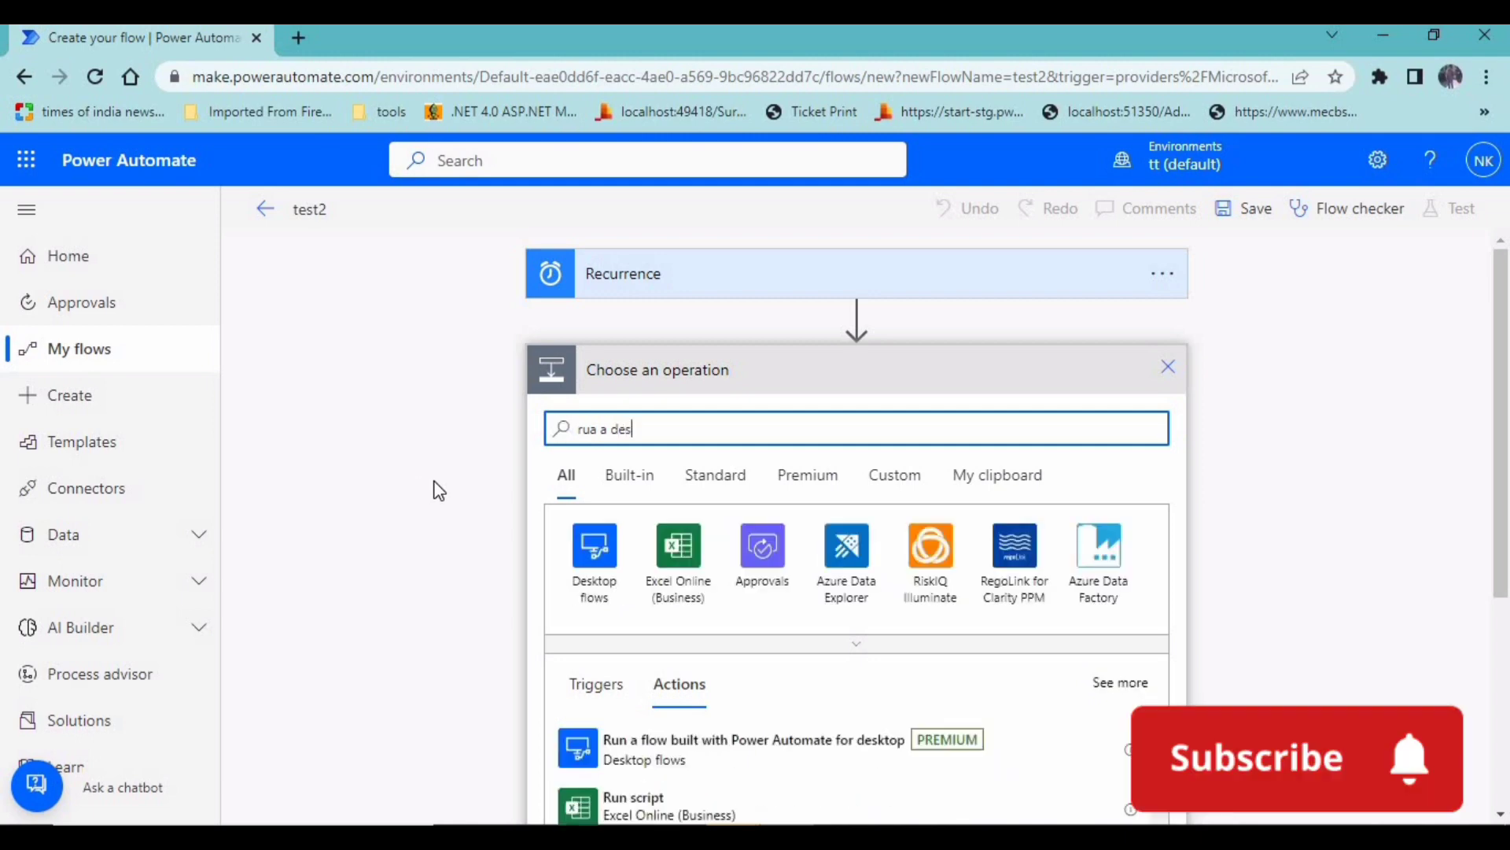
pyautogui.scroll(-3, 445, 476)
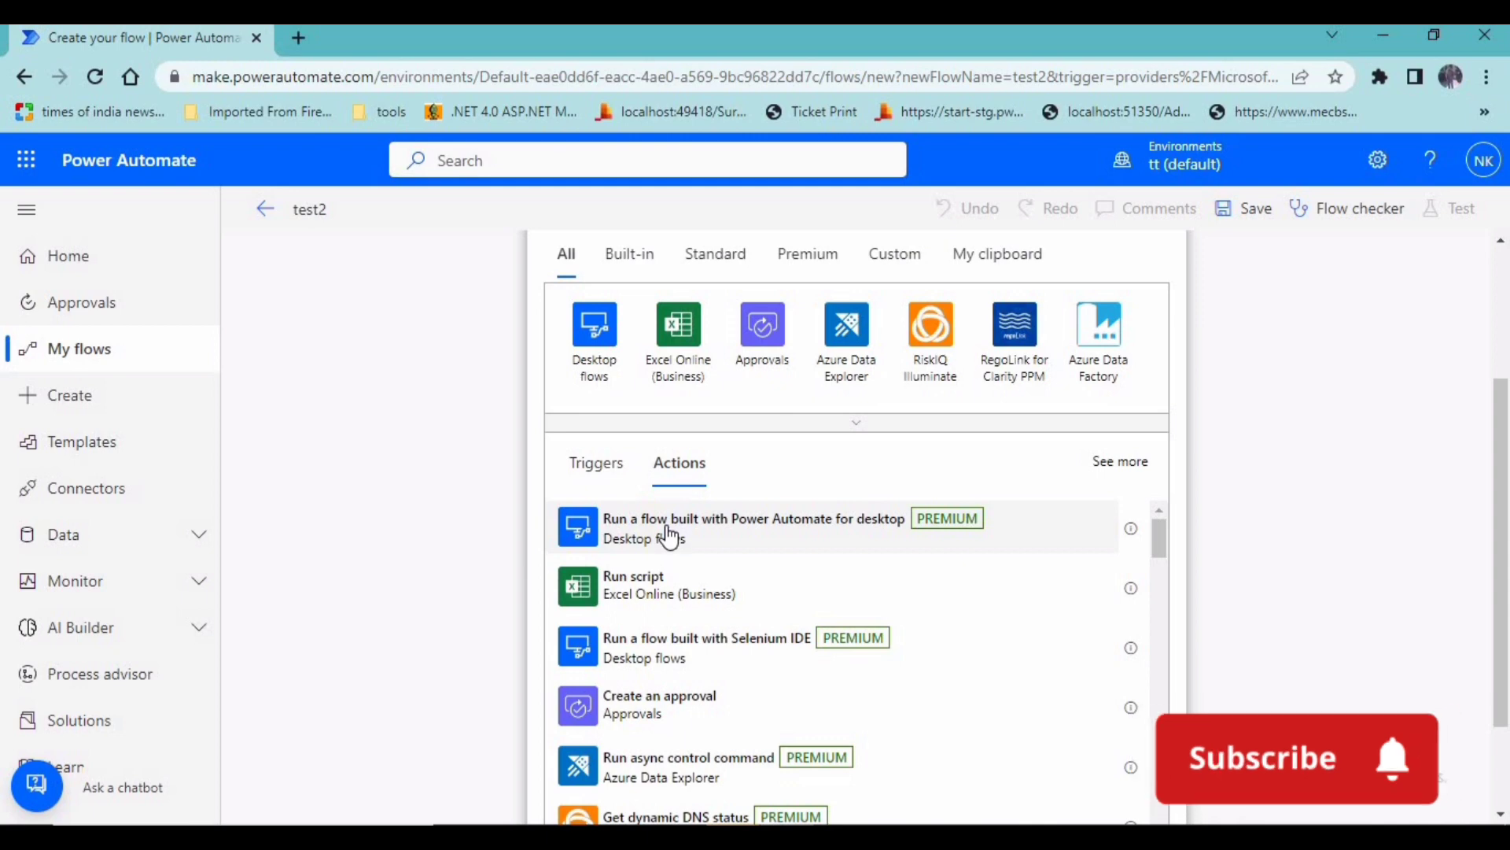
pyautogui.click(669, 537)
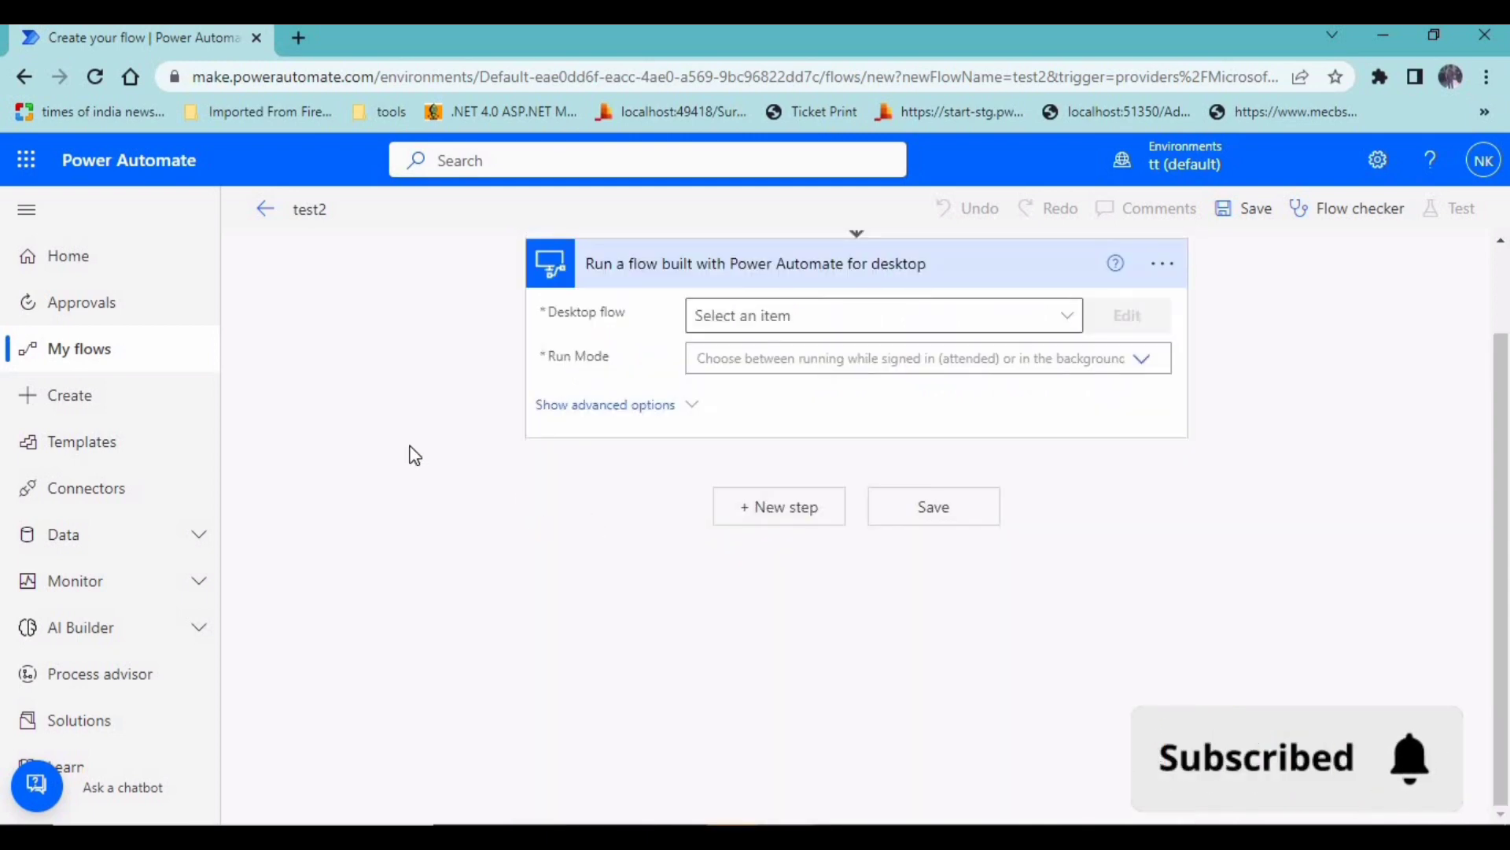
# Choose test1 as the desktop flow to run in the new action.
pyautogui.scroll(2, 411, 453)
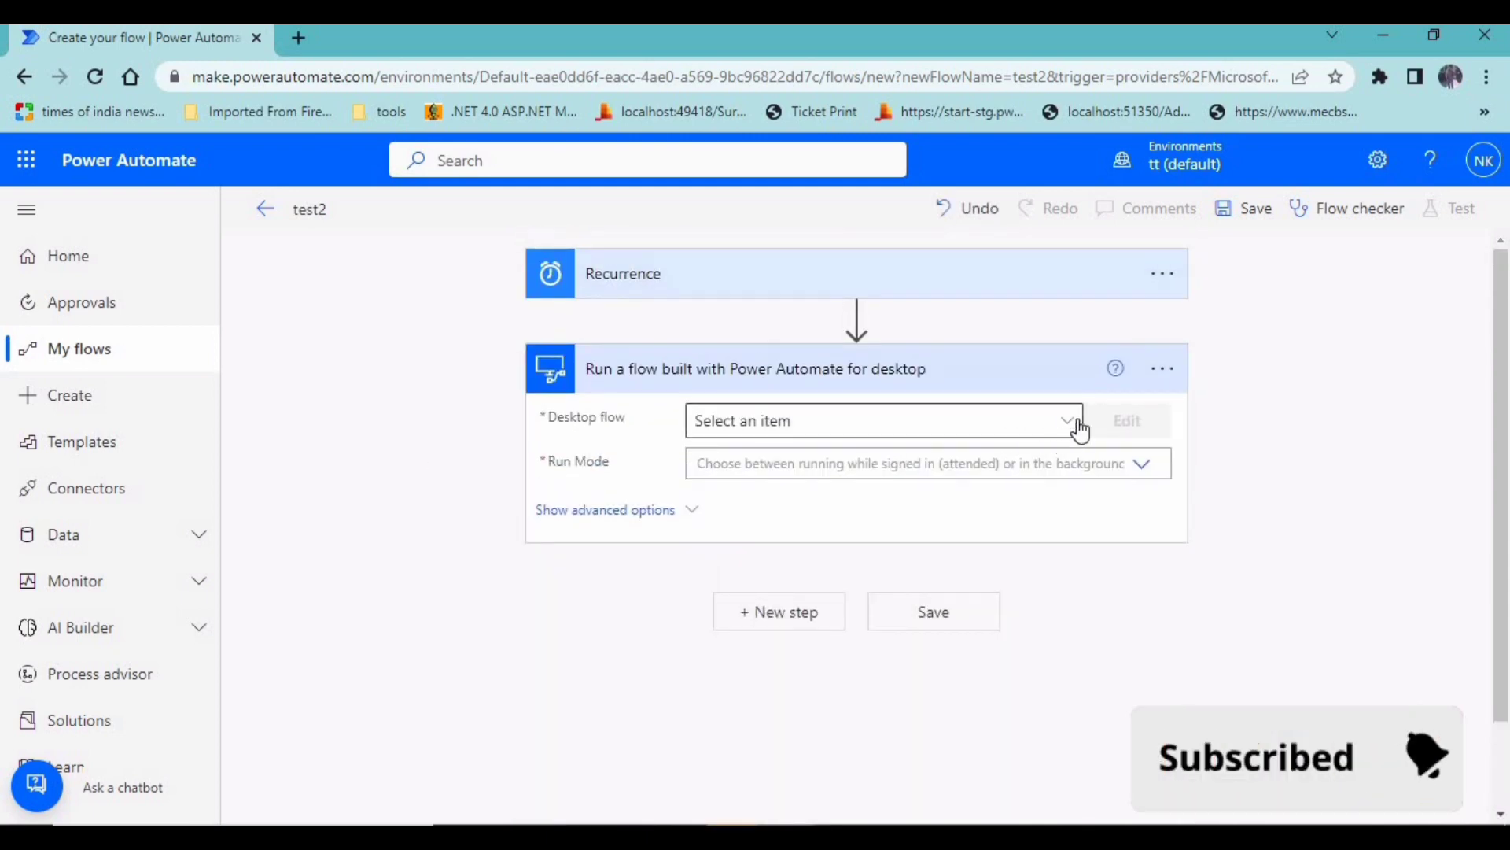
pyautogui.click(1080, 431)
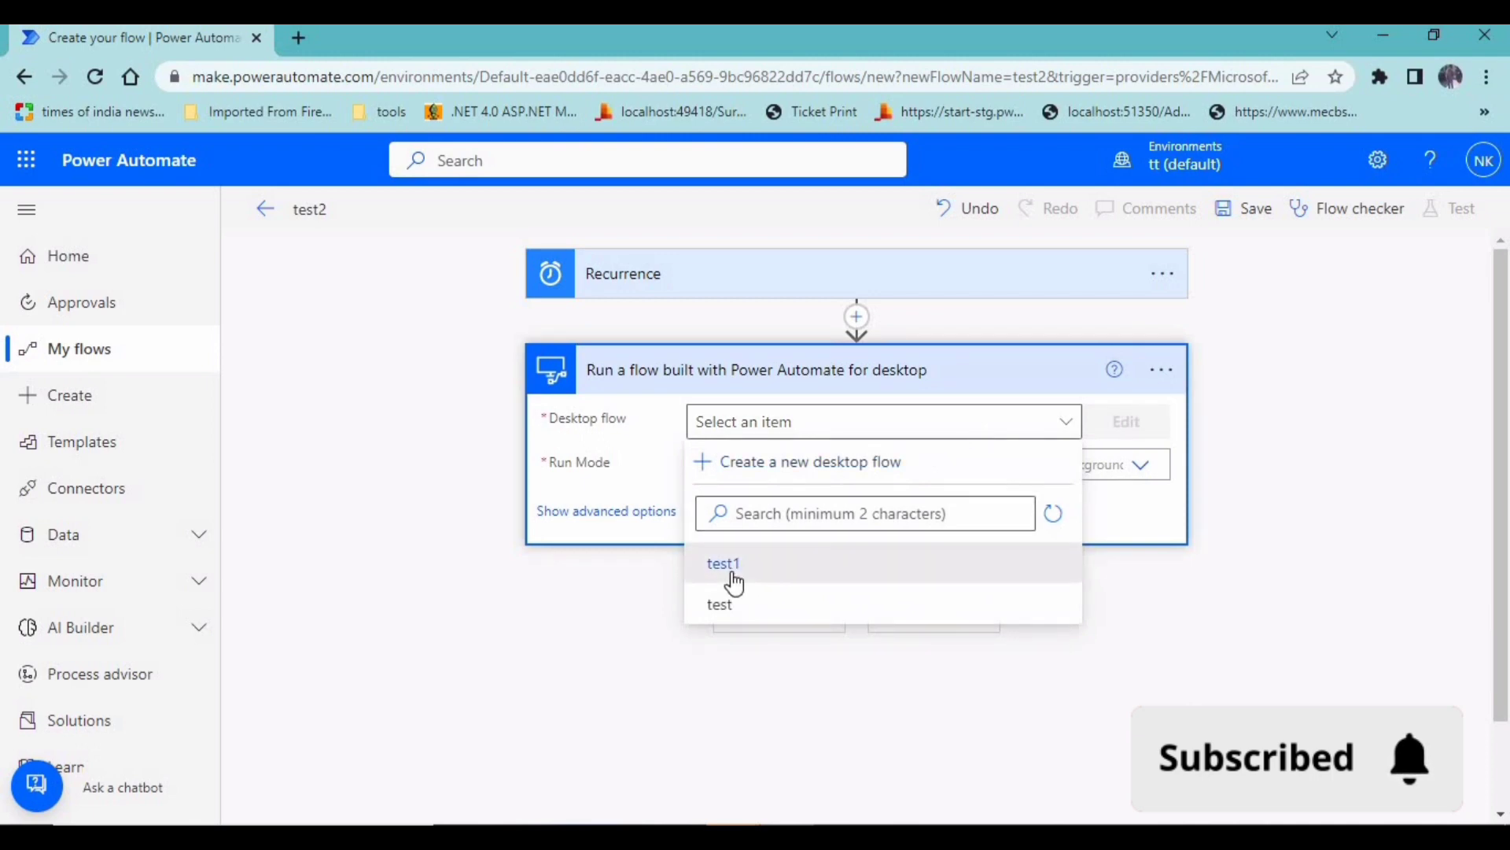
pyautogui.click(628, 572)
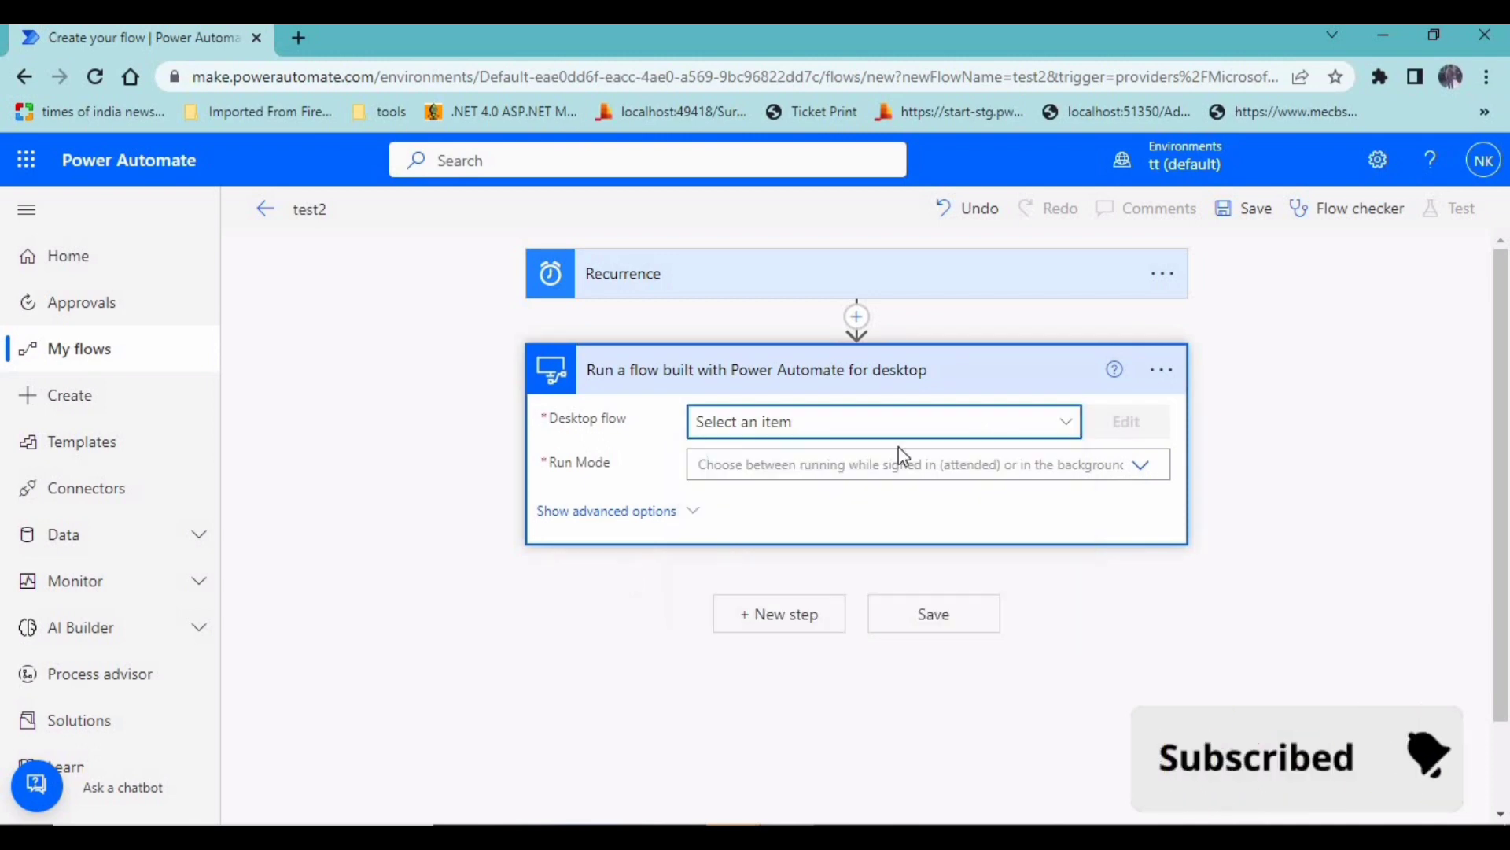
pyautogui.click(1056, 430)
pyautogui.click(728, 566)
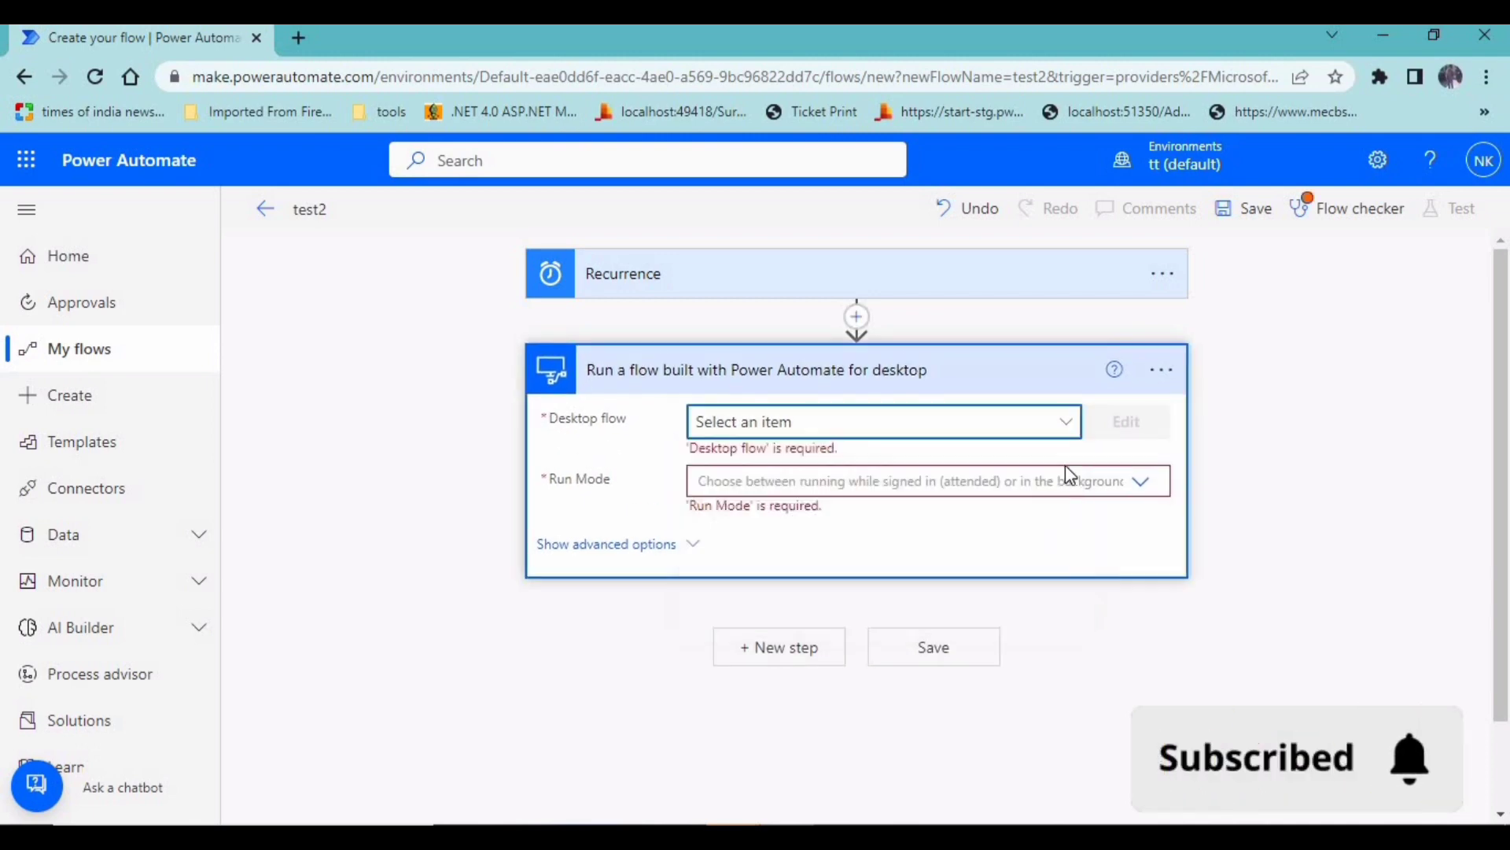
# Set the action's run mode to Unattended (runs on a machine that's signed out) and save the test2 flow.
pyautogui.click(1140, 466)
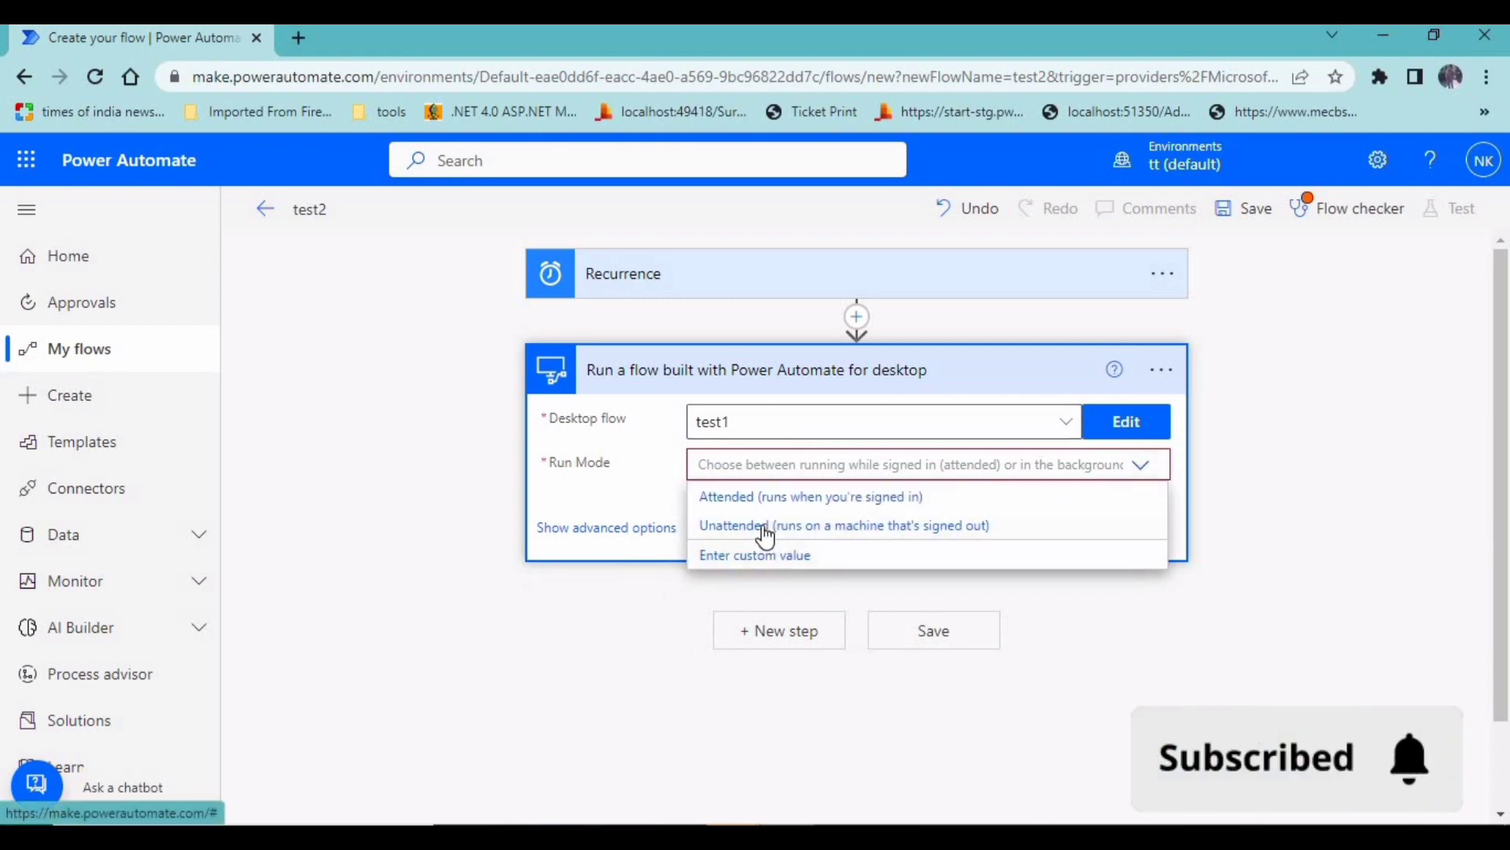
pyautogui.click(763, 527)
pyautogui.click(1245, 209)
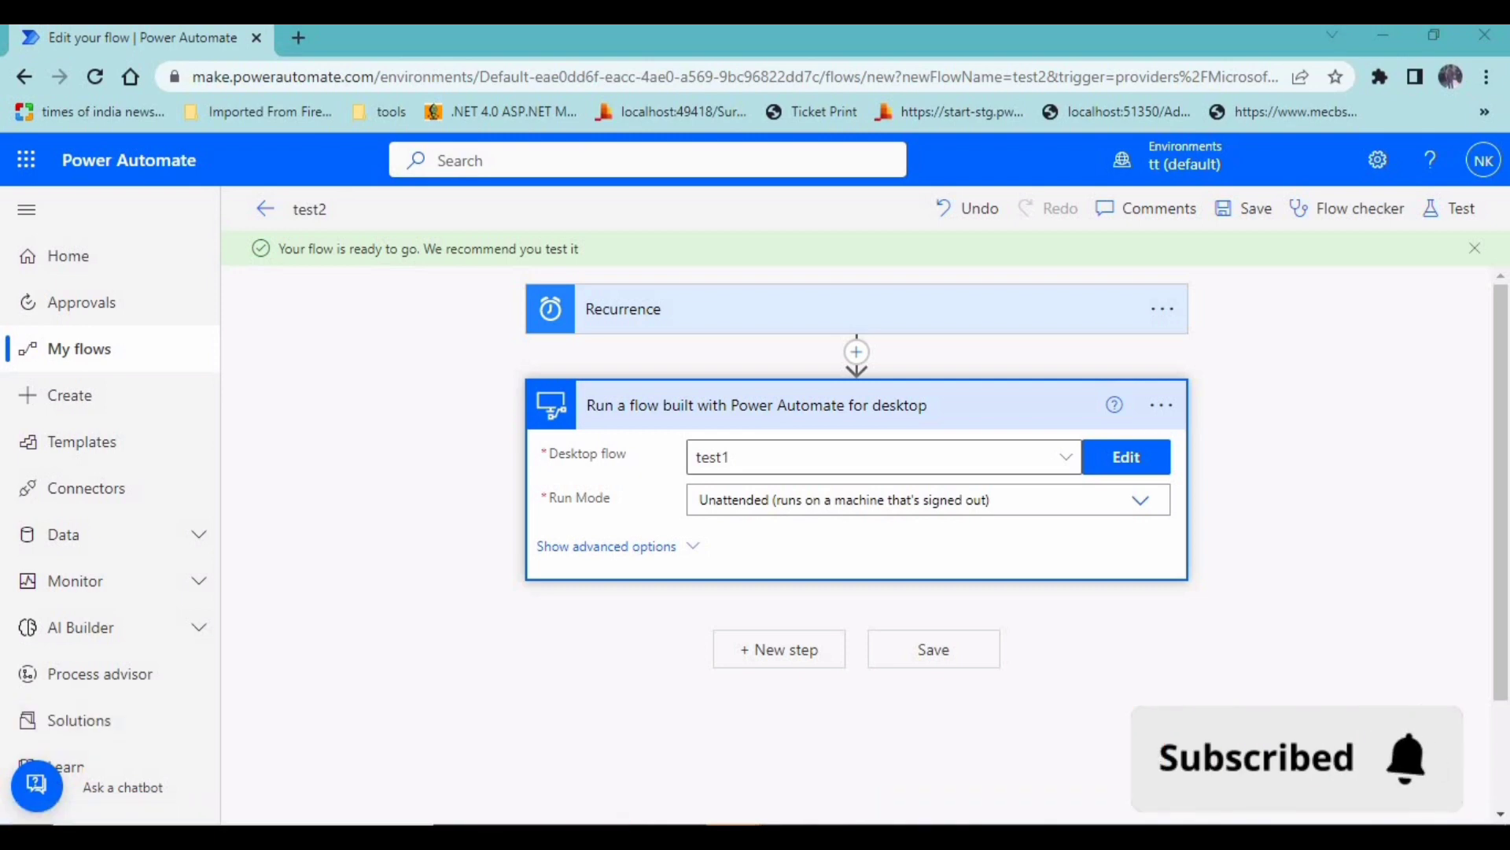
# Look at the lock and sign-out options of the Windows account and at the Recurrence settings of test2.
pyautogui.press('super')
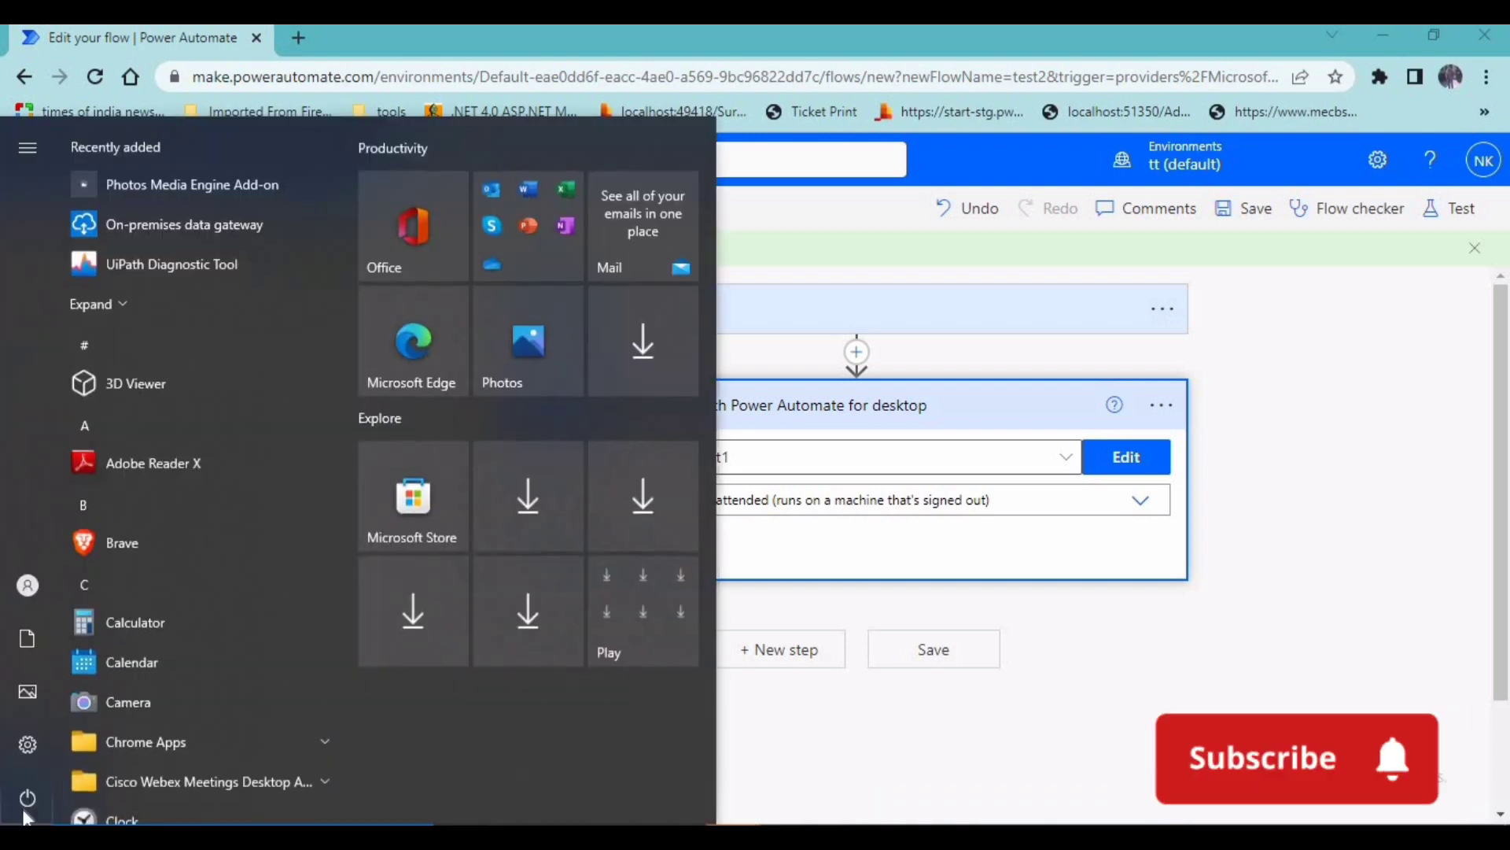
pyautogui.moveTo(27, 589)
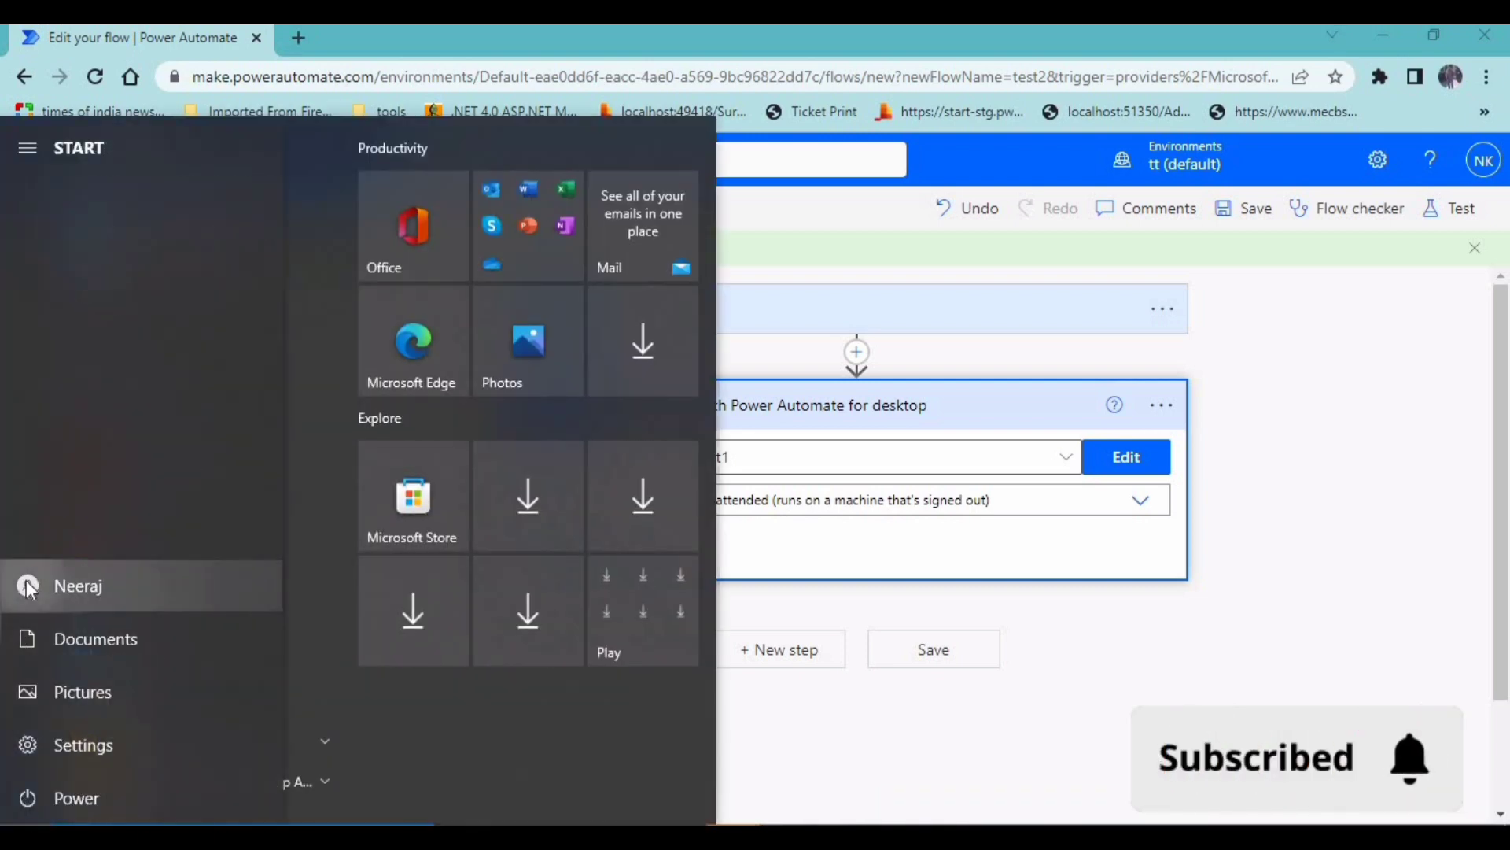
pyautogui.click(28, 588)
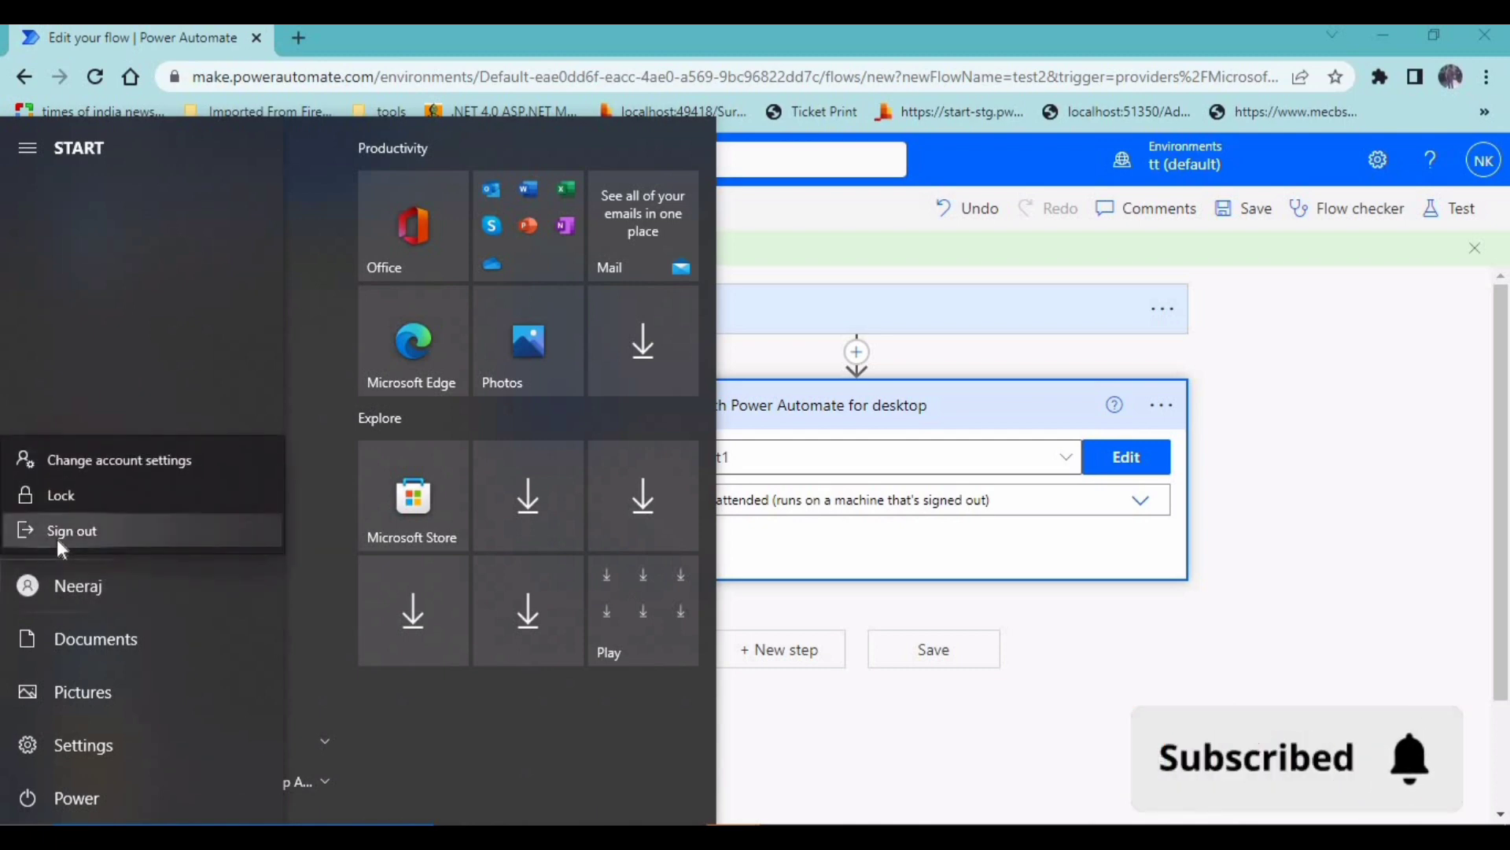
pyautogui.click(1091, 656)
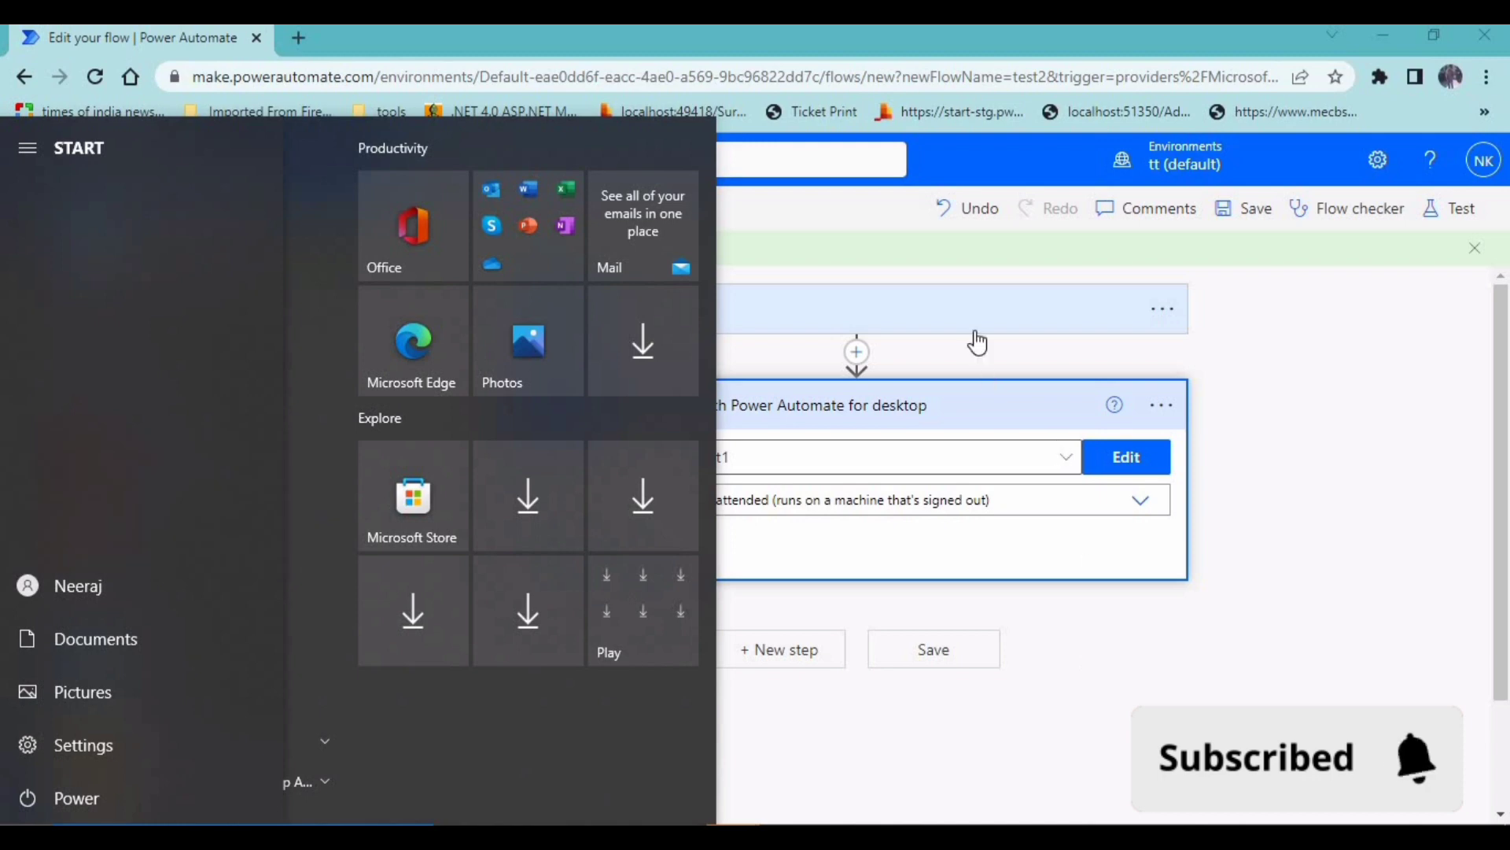
pyautogui.click(1296, 365)
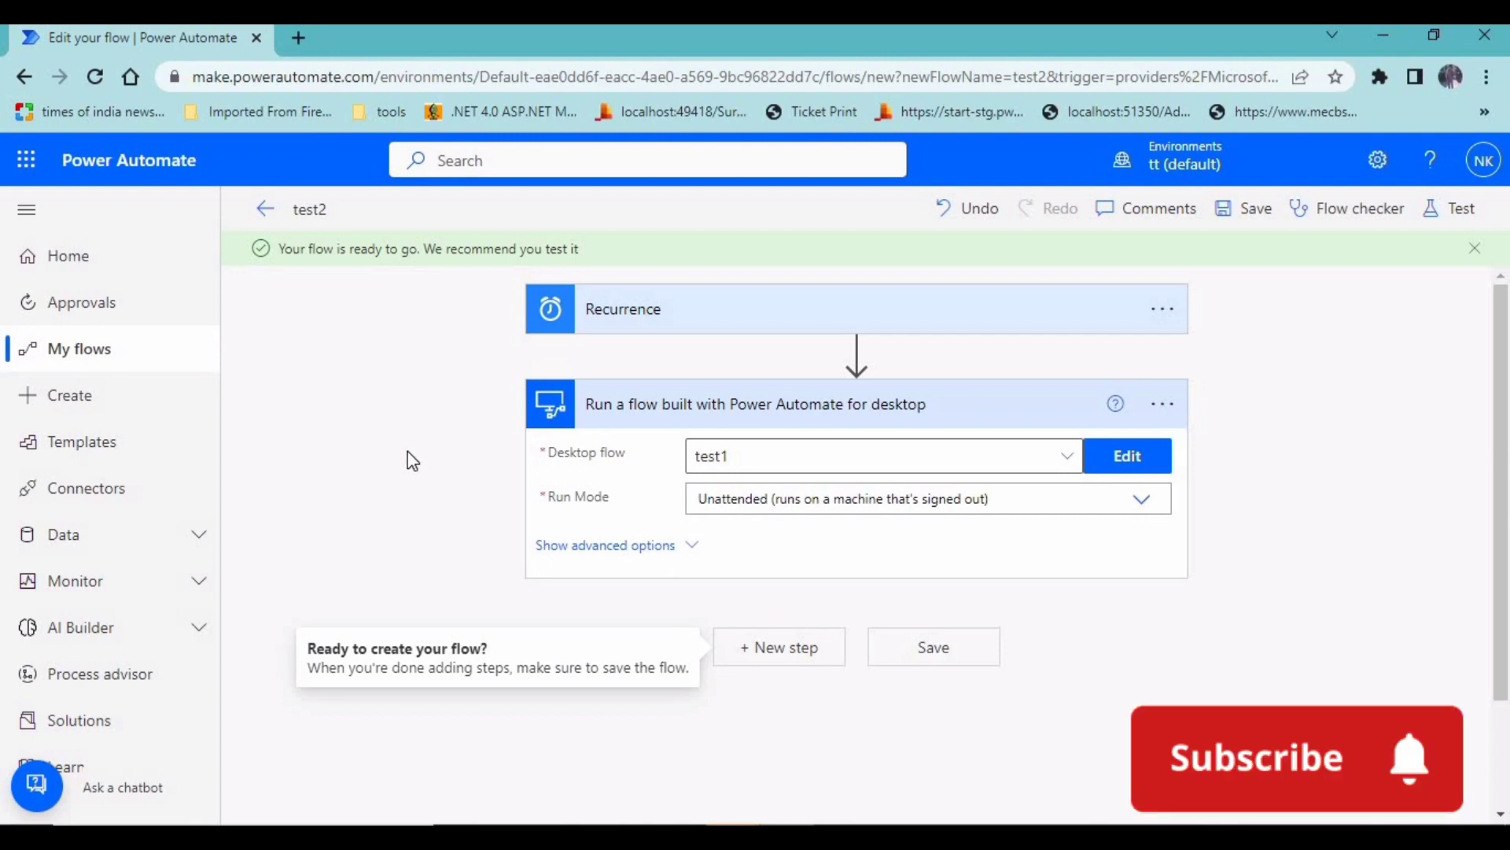
pyautogui.click(619, 318)
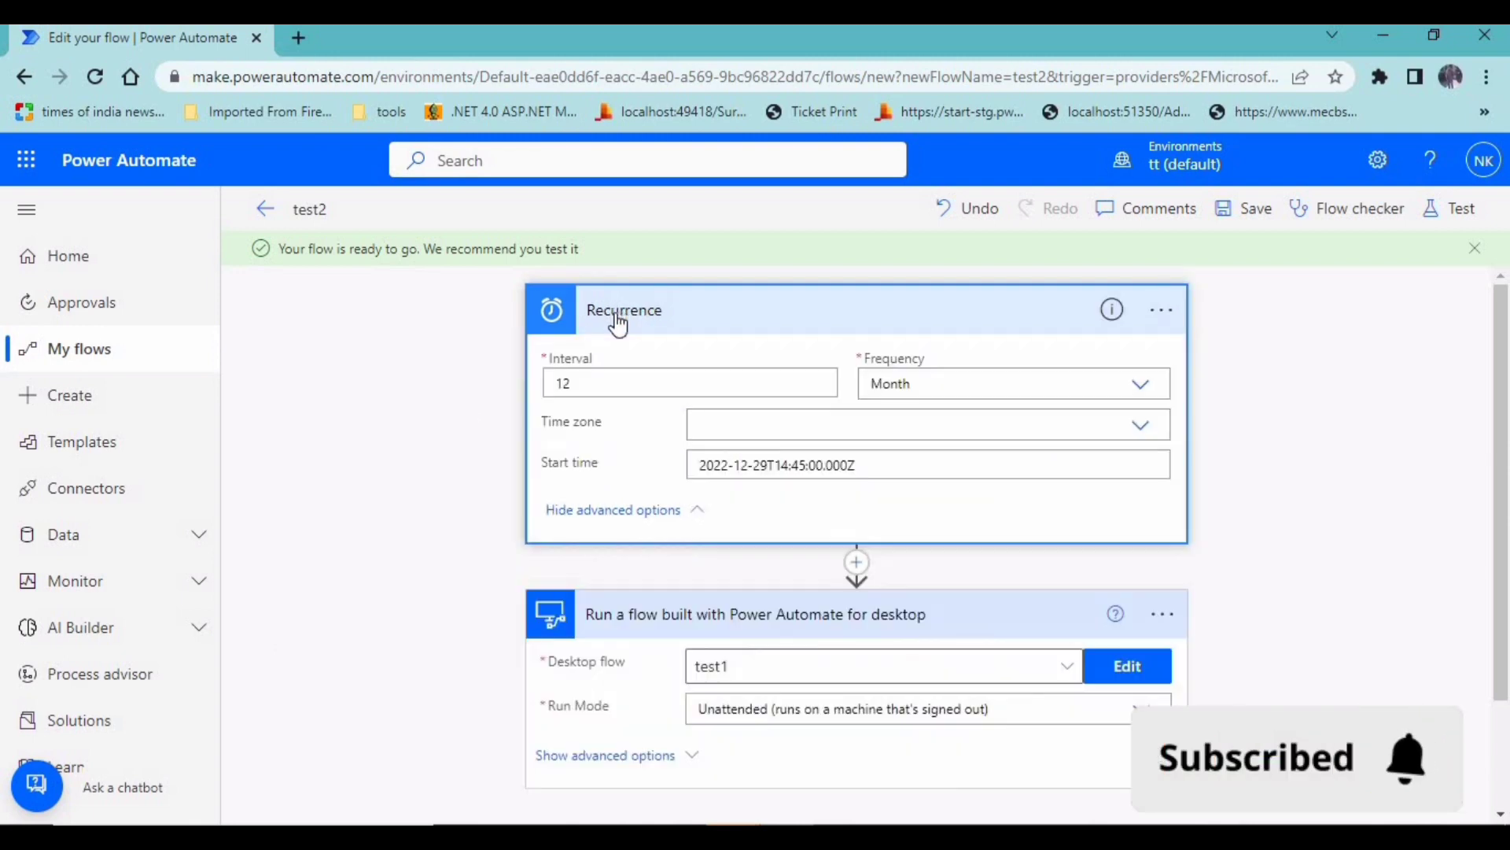
# Start building an automated cloud flow from the list of flows and name it test3.
pyautogui.click(93, 363)
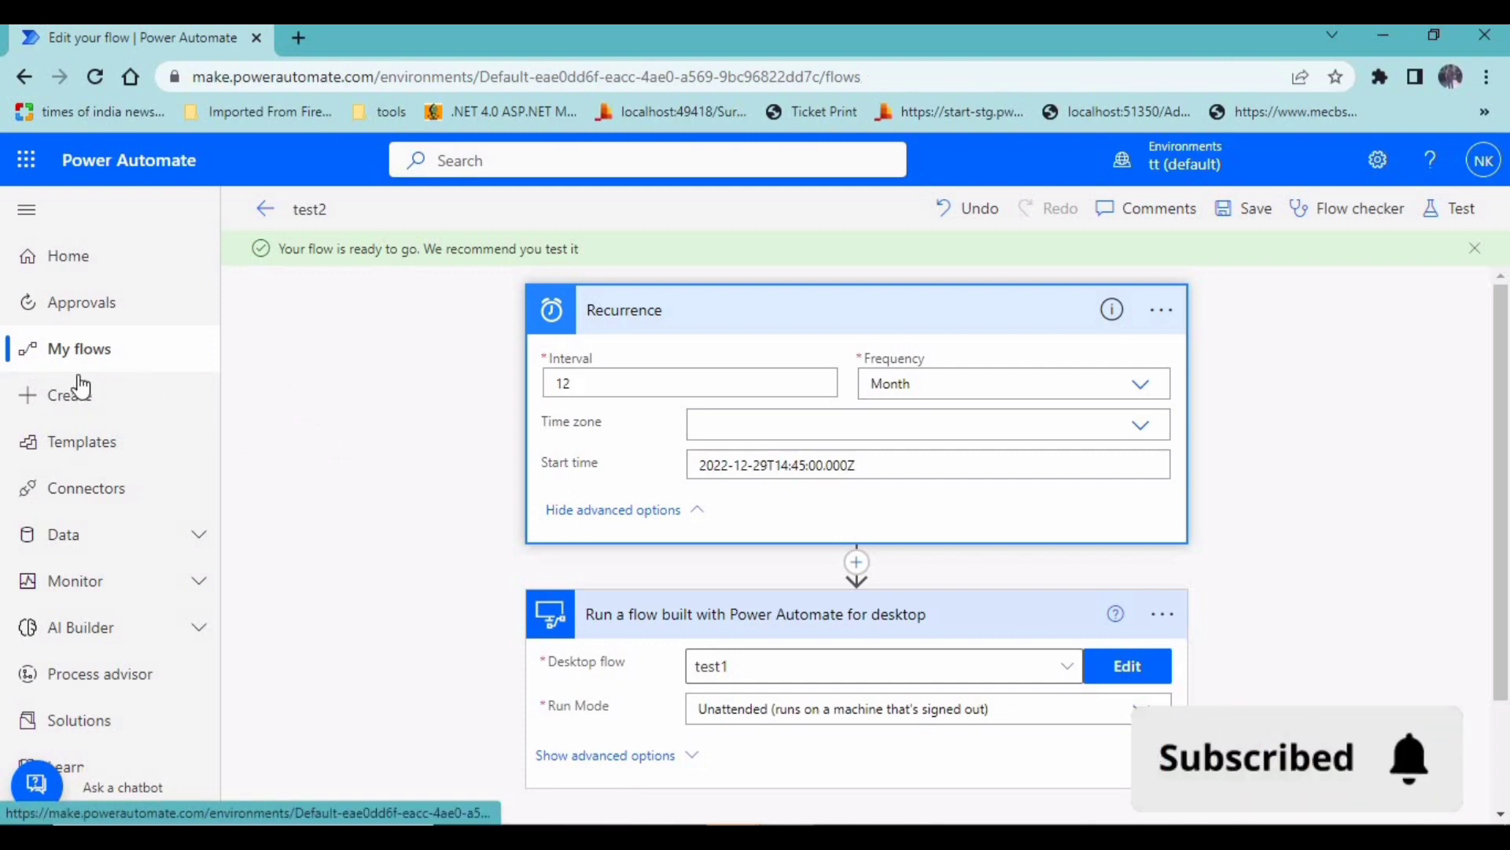
pyautogui.click(336, 212)
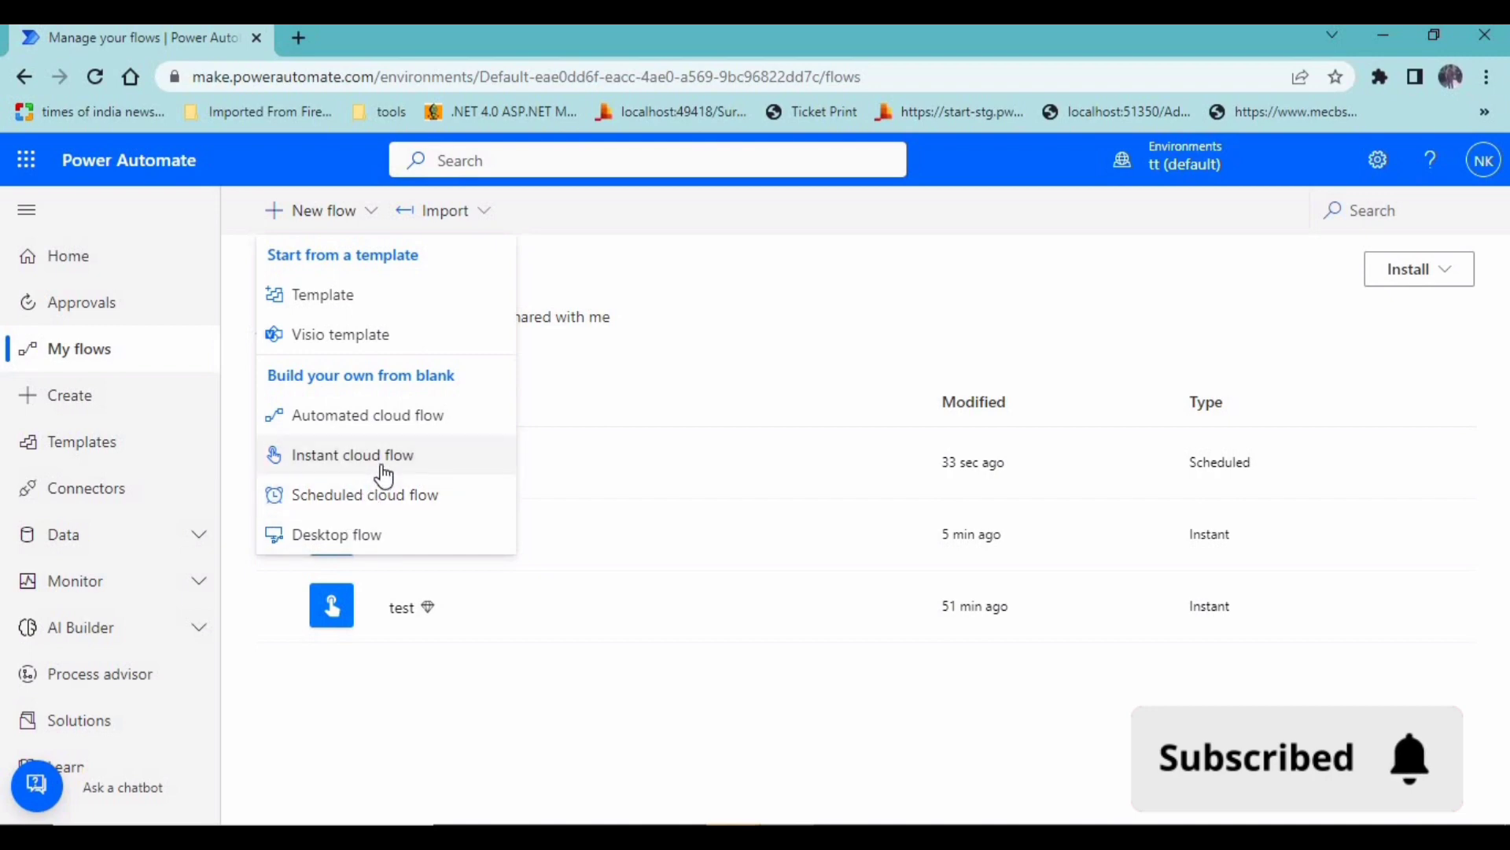
pyautogui.click(398, 418)
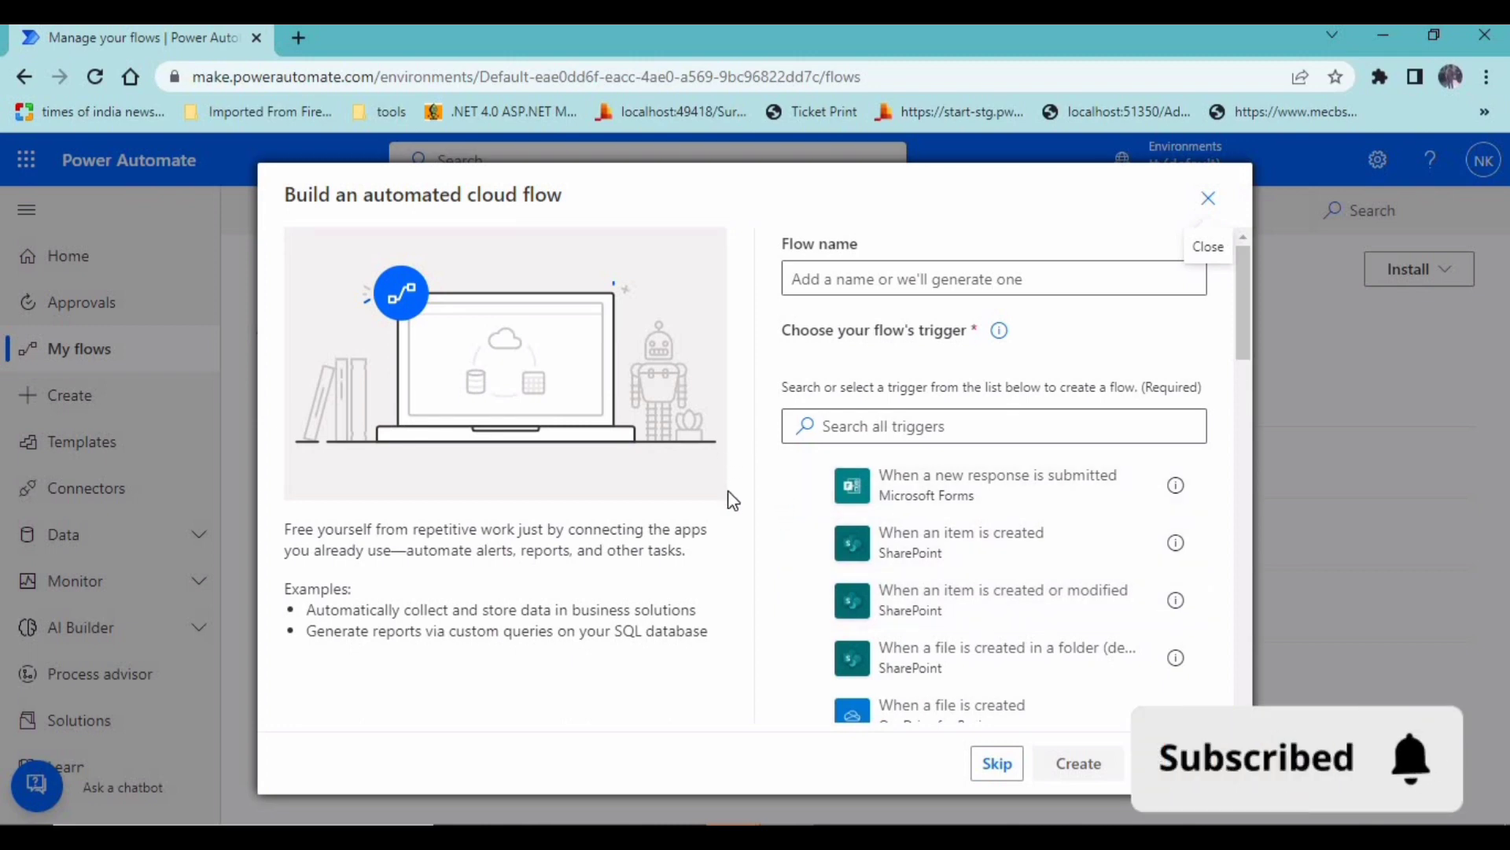
pyautogui.scroll(-2, 823, 579)
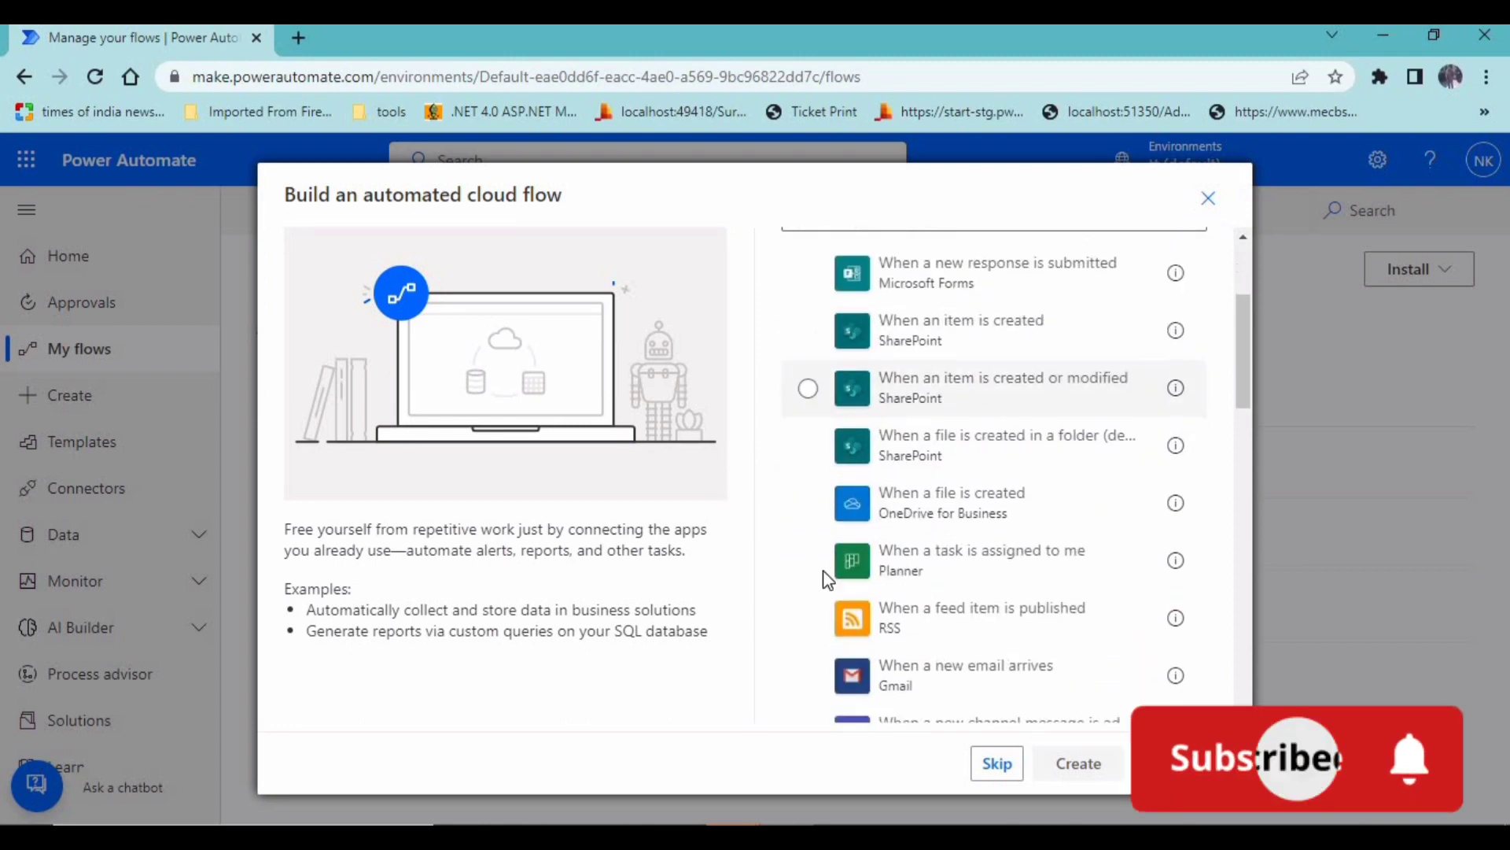
pyautogui.scroll(2, 823, 554)
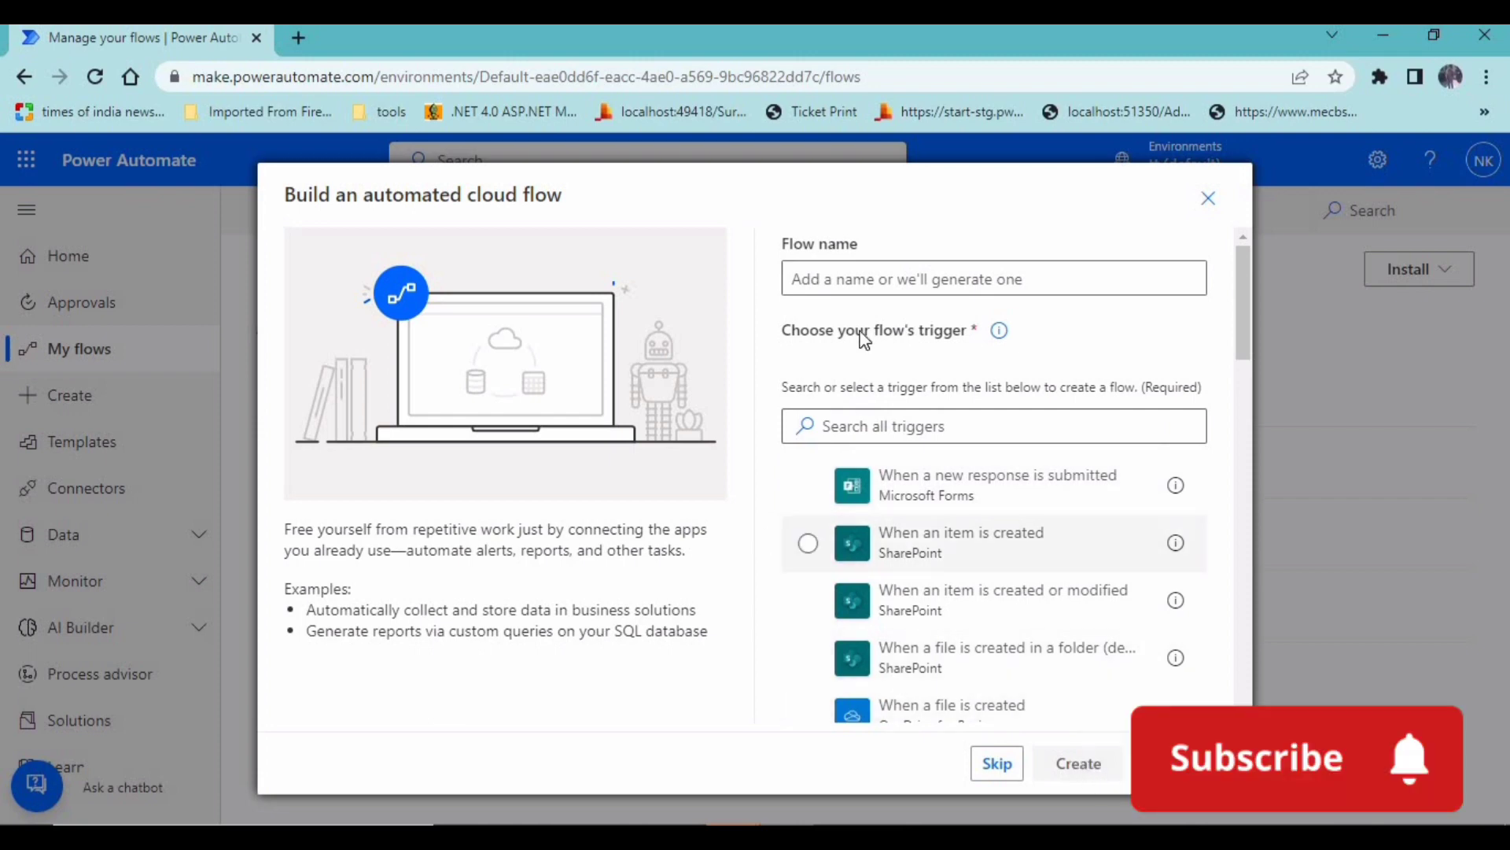
pyautogui.click(854, 268)
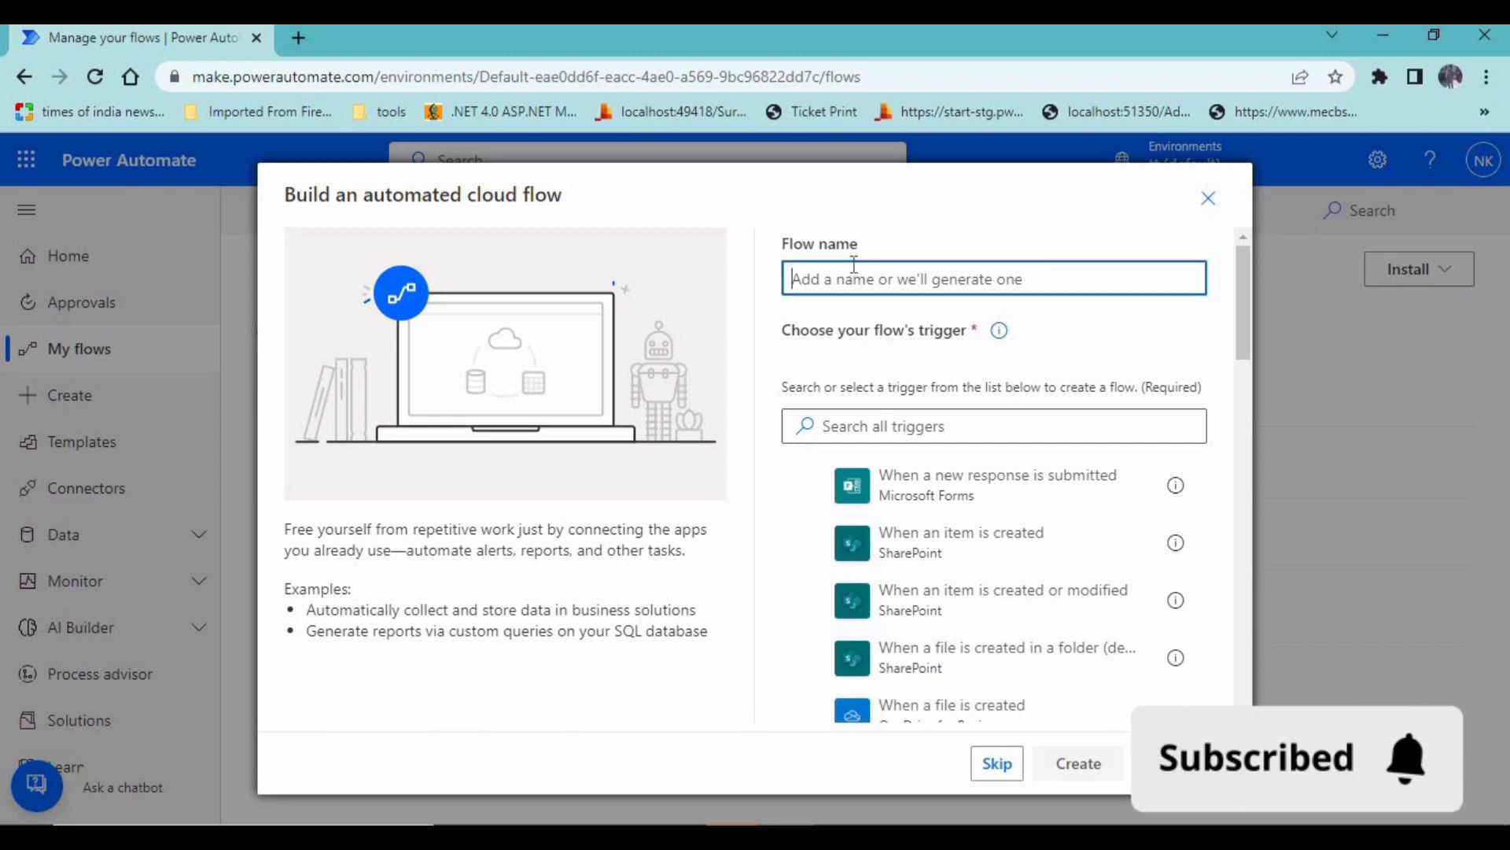
pyautogui.write('test2')
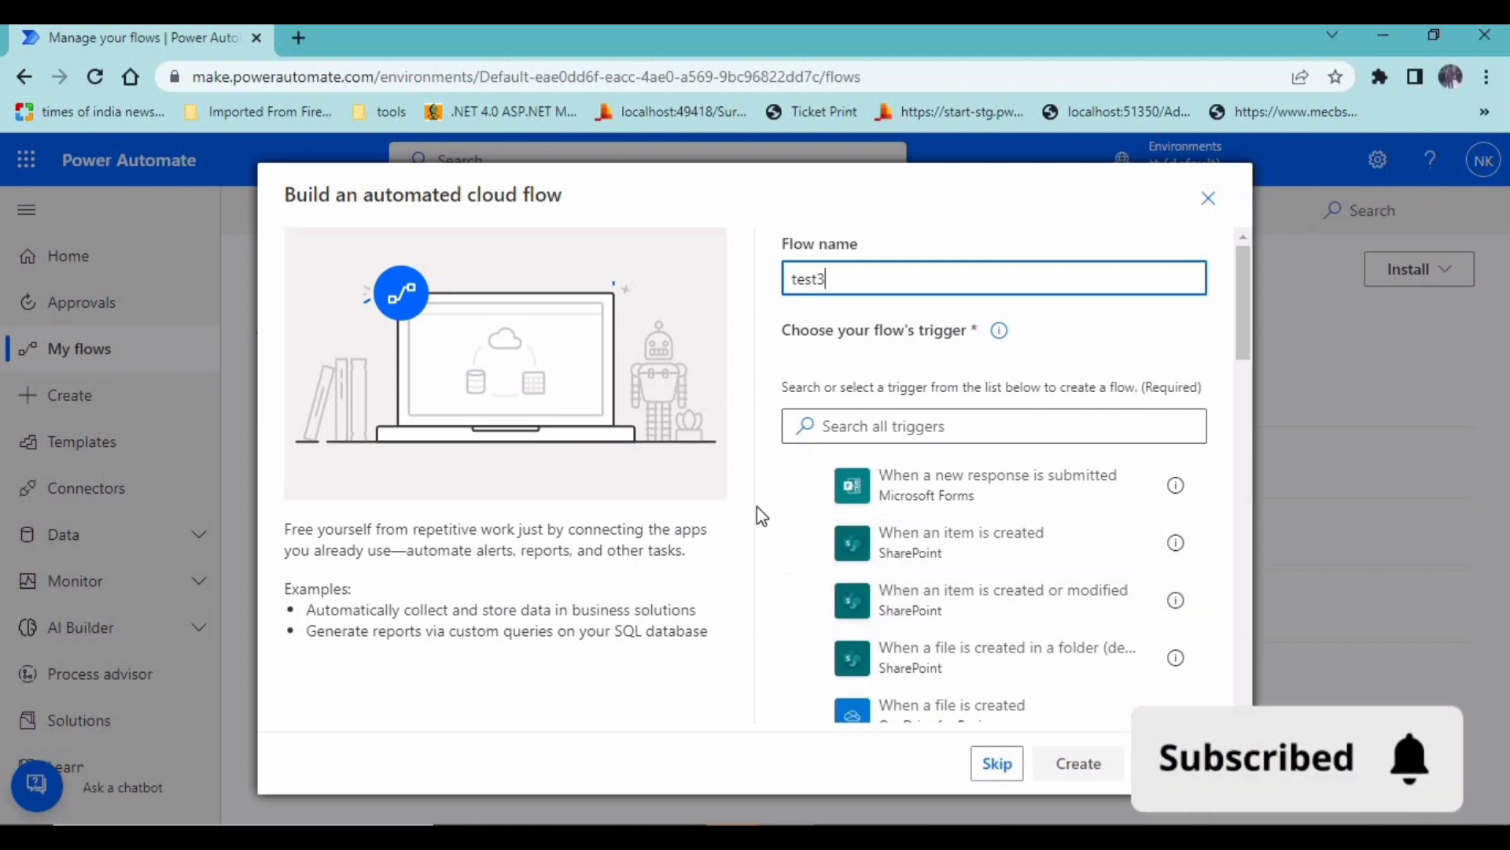
# Search the triggers for mail, choose Office 365 Outlook's "When a new email arrives (V3)" and create the test3 flow.
pyautogui.click(842, 430)
pyautogui.write('mail')
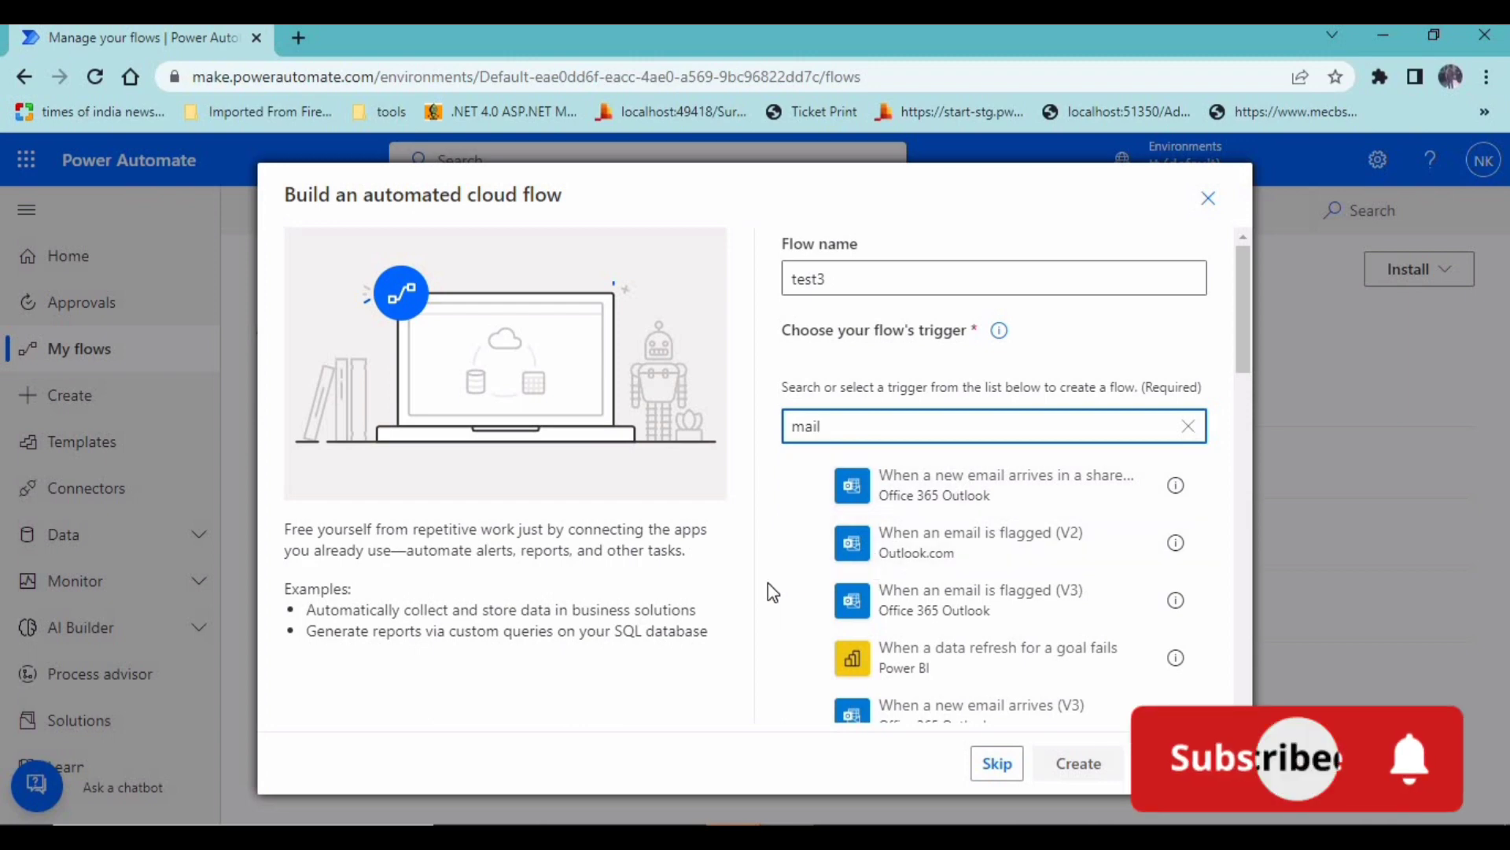
pyautogui.click(1002, 711)
pyautogui.click(1073, 763)
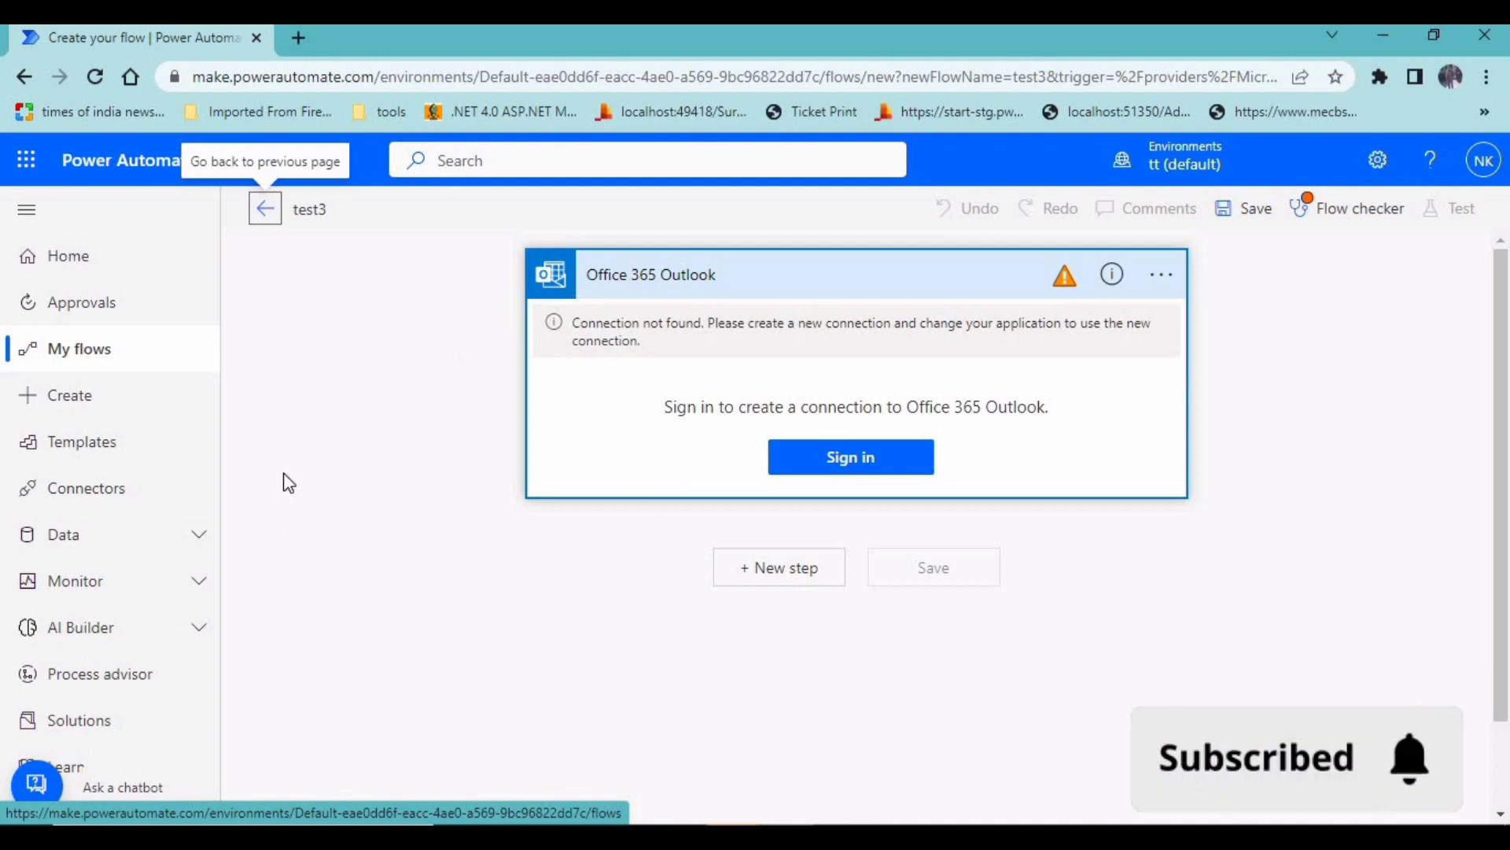
# Return to the list of flows without saving test3 and look over the flow types offered for a new flow.
pyautogui.click(124, 366)
pyautogui.click(842, 285)
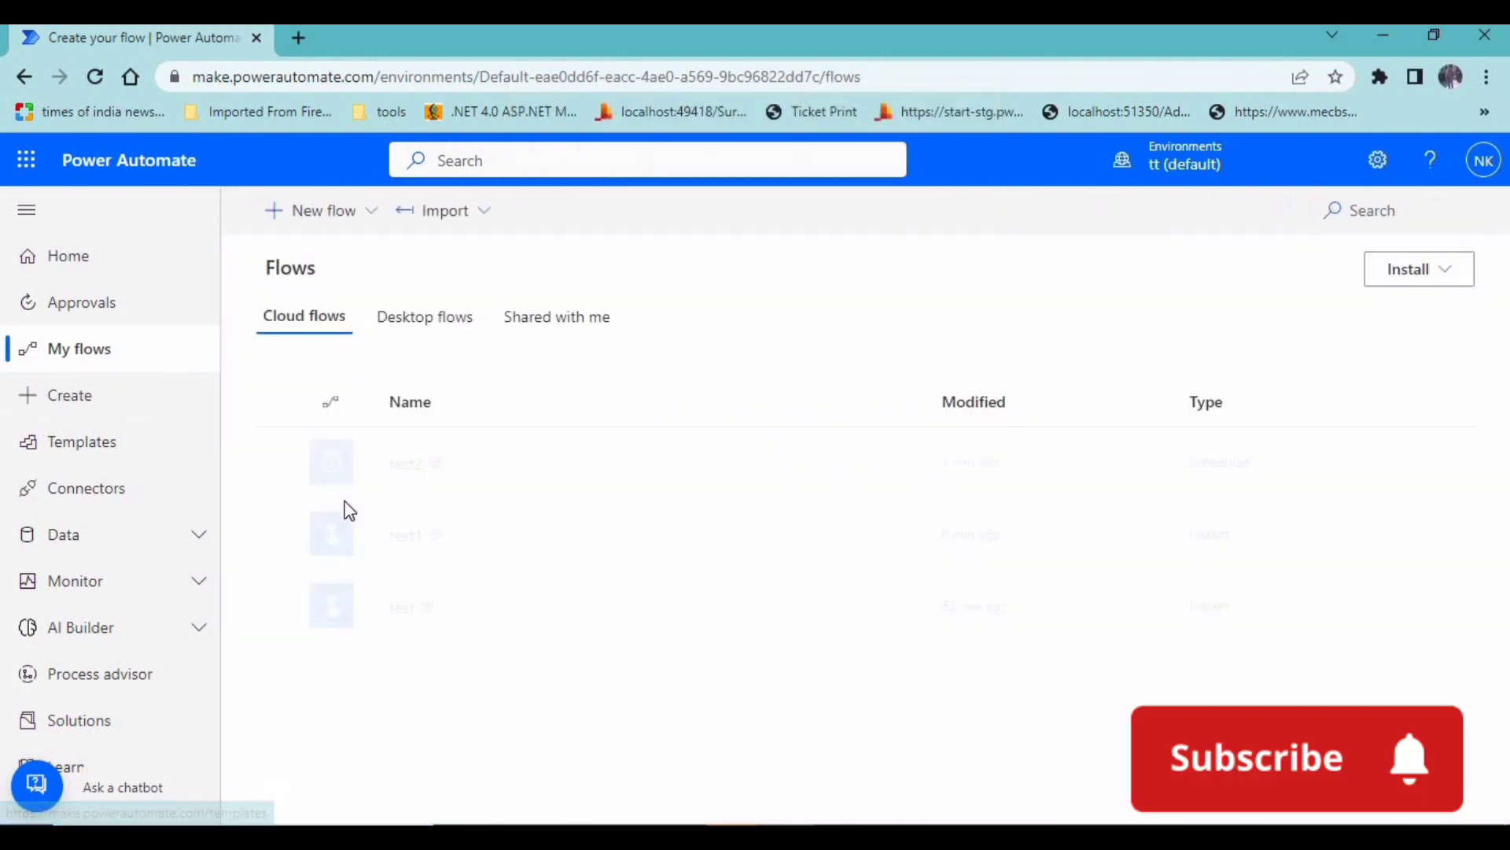
pyautogui.click(370, 212)
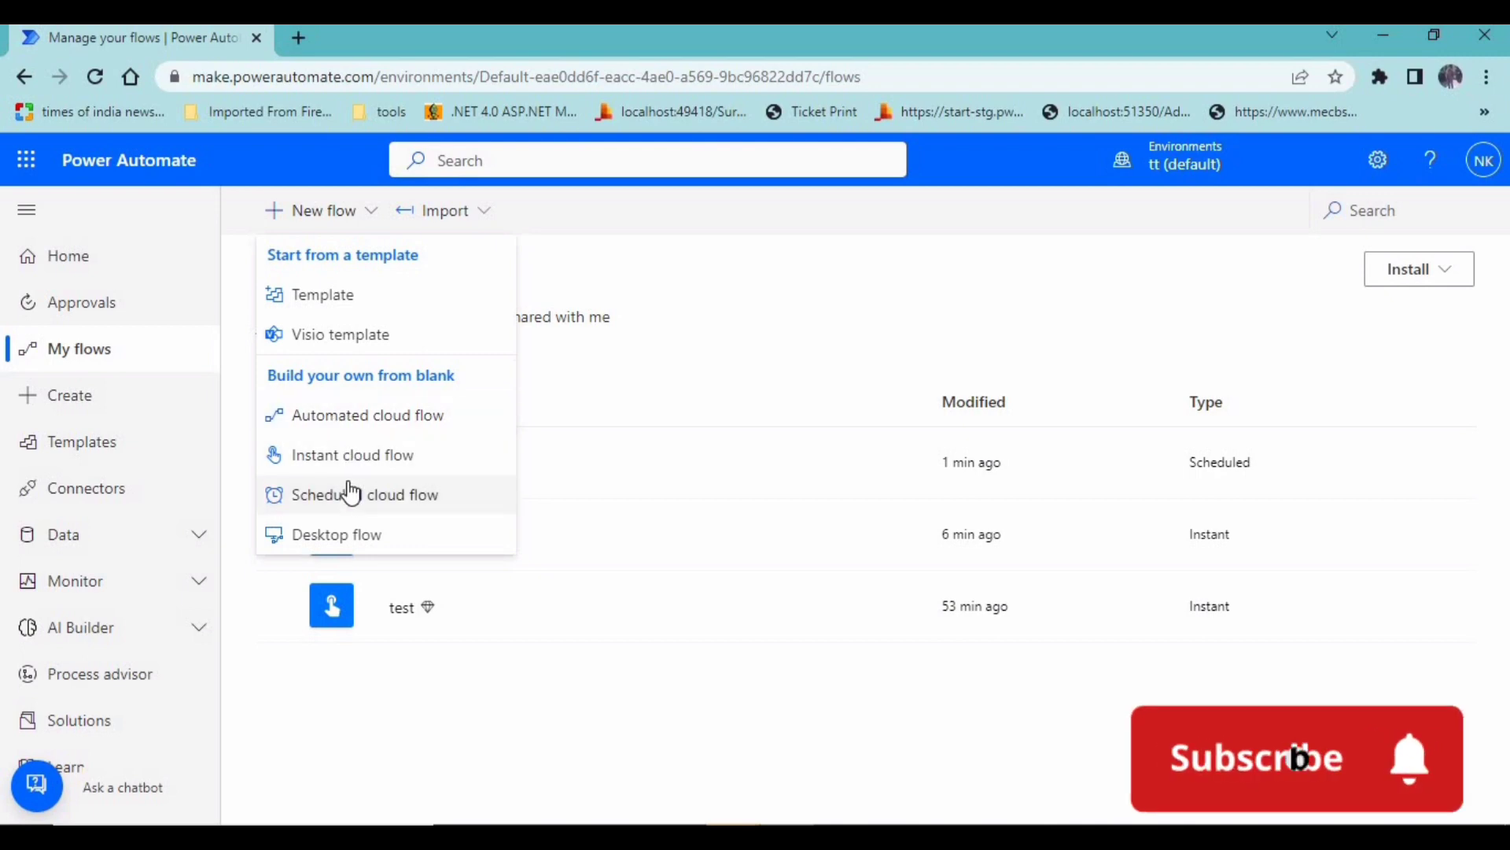
pyautogui.click(686, 252)
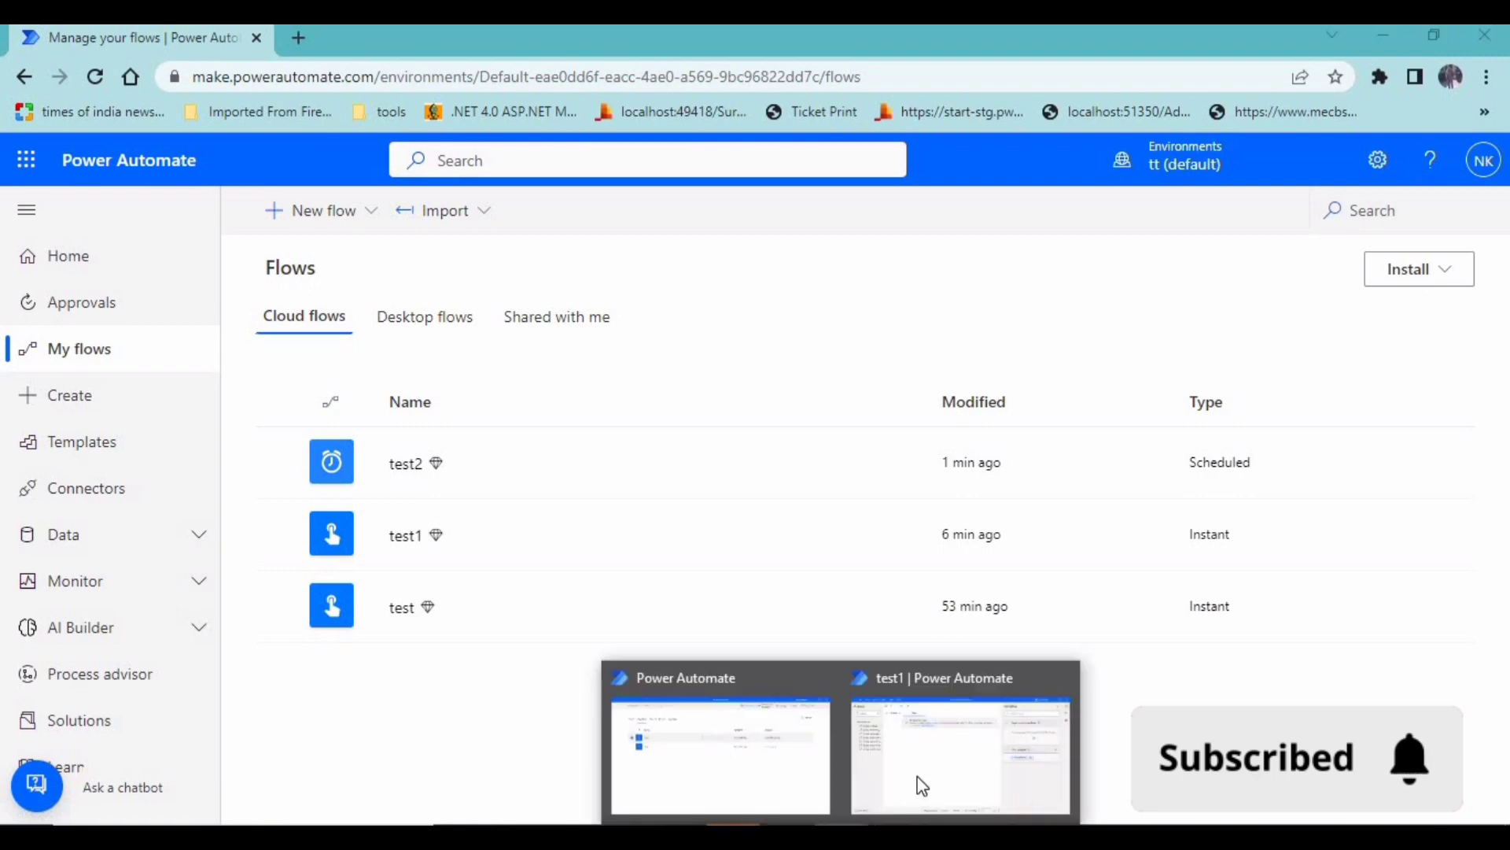
# View all action categories of the test1 flow in Power Automate for desktop by clearing the action search, and return to the PowerPoint presentation.
pyautogui.click(918, 782)
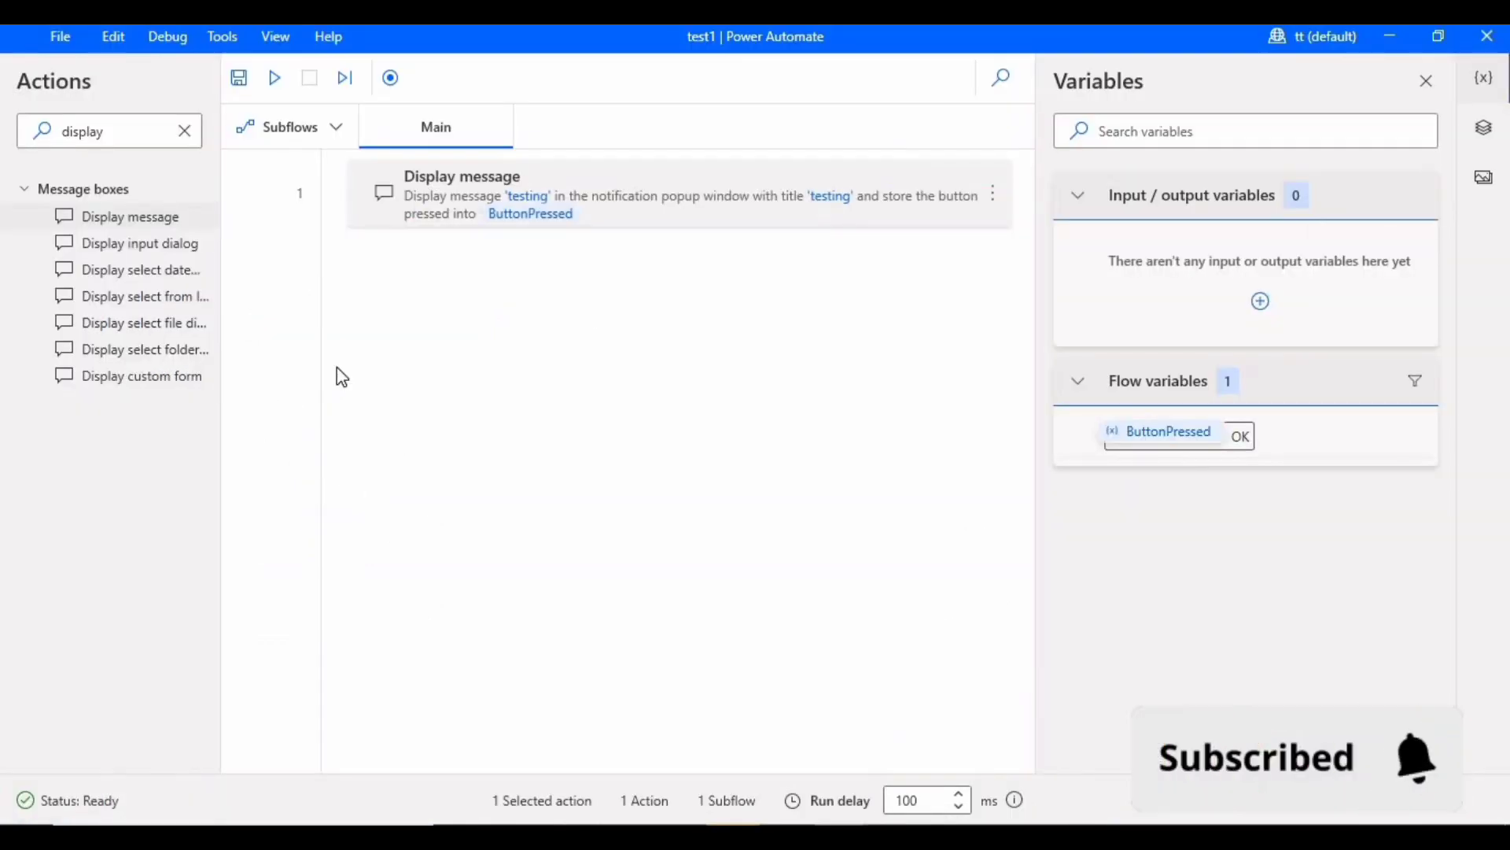
pyautogui.click(184, 130)
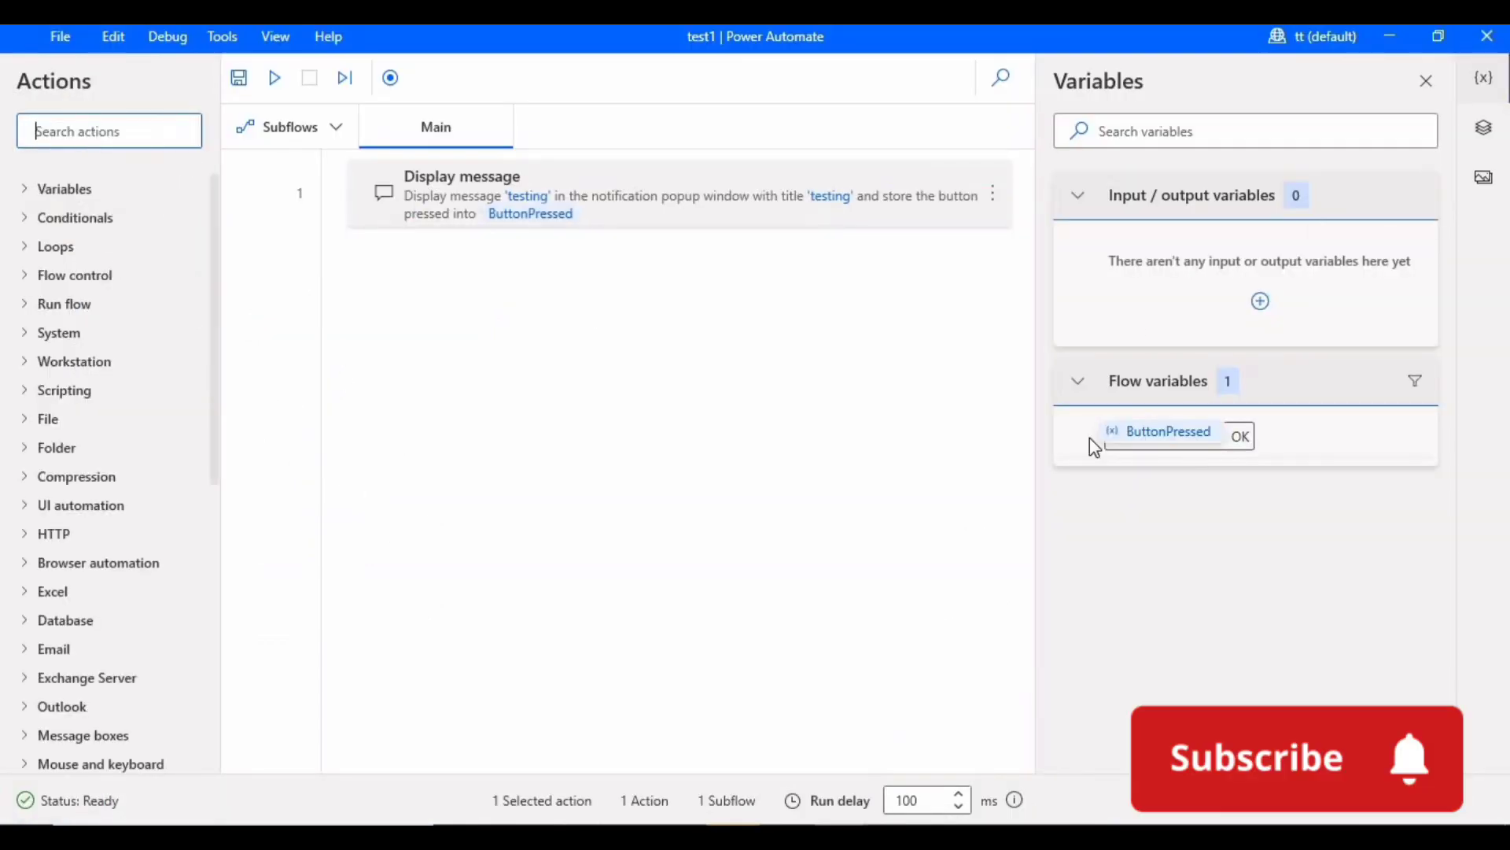
pyautogui.click(1403, 46)
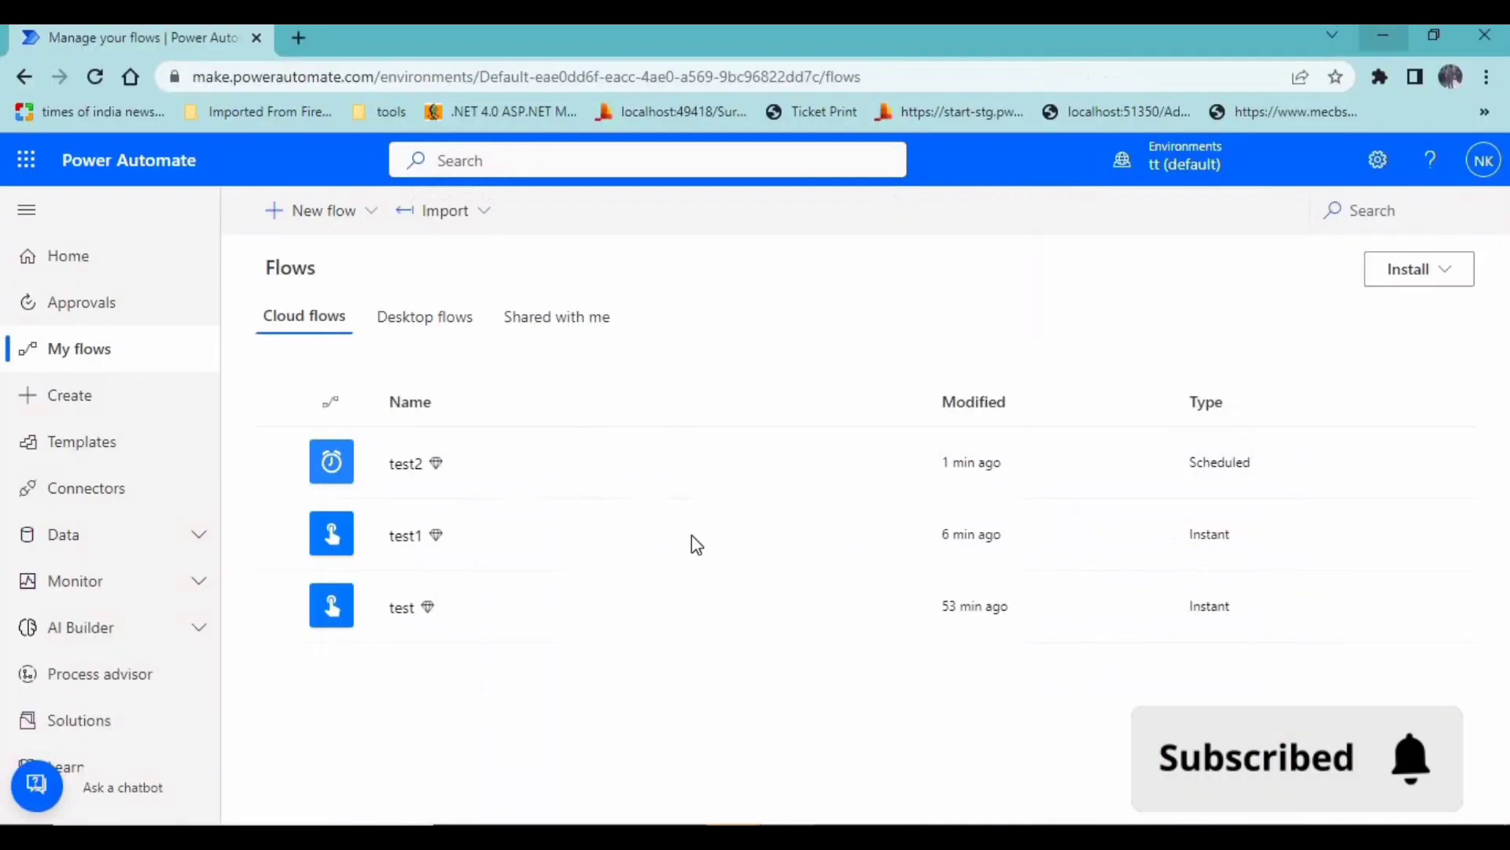
pyautogui.click(1383, 35)
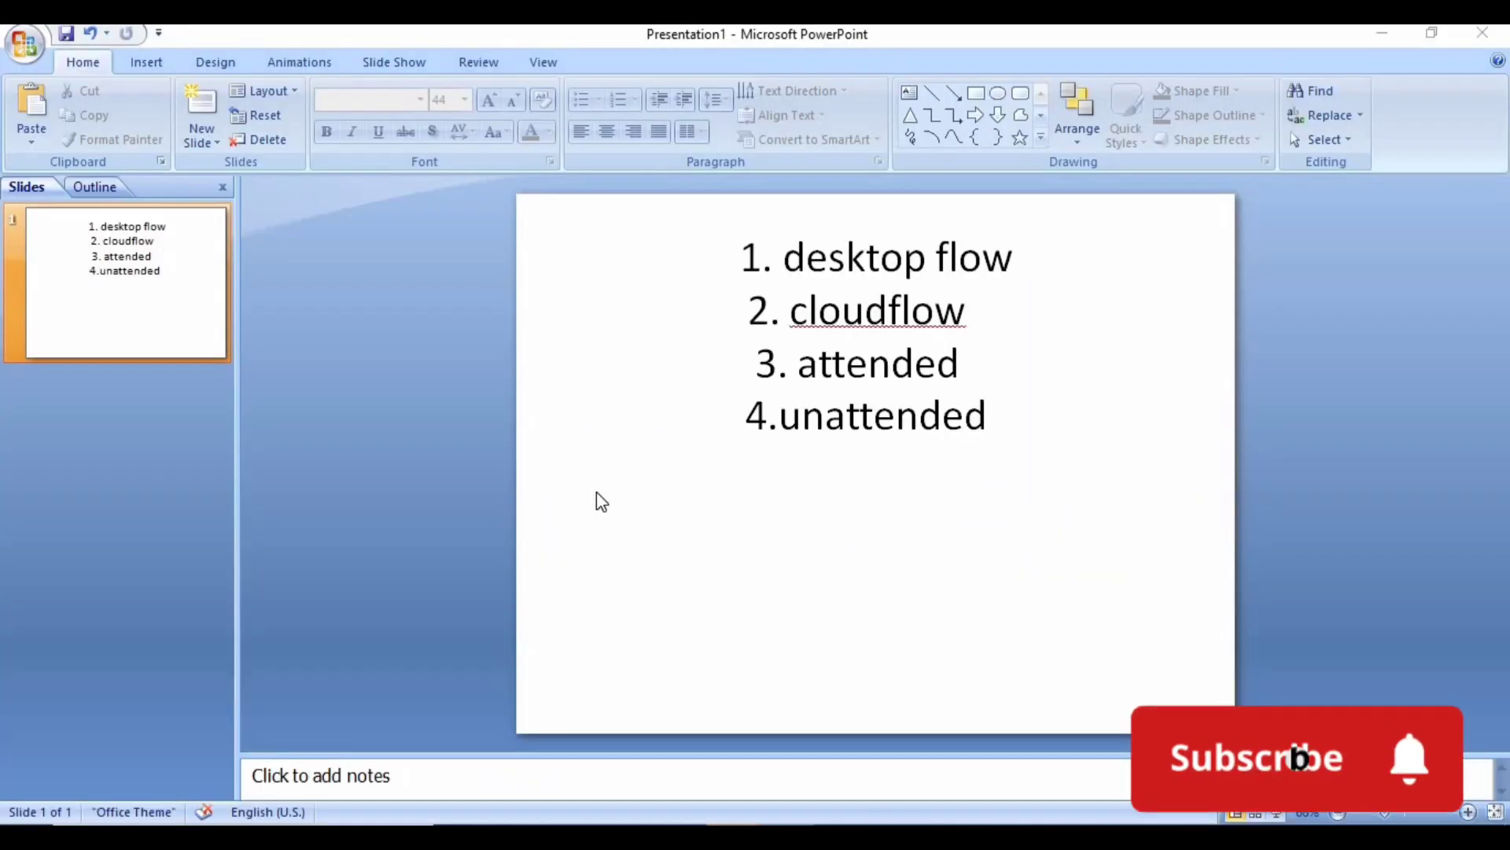